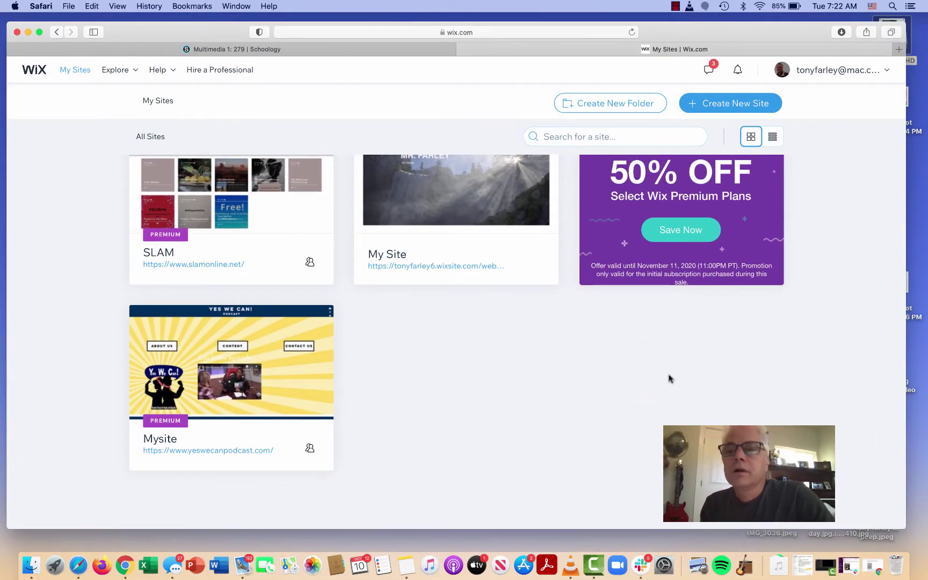
- Start a new Wix site and choose Photography as the site type
scroll(670, 378, up, 3)
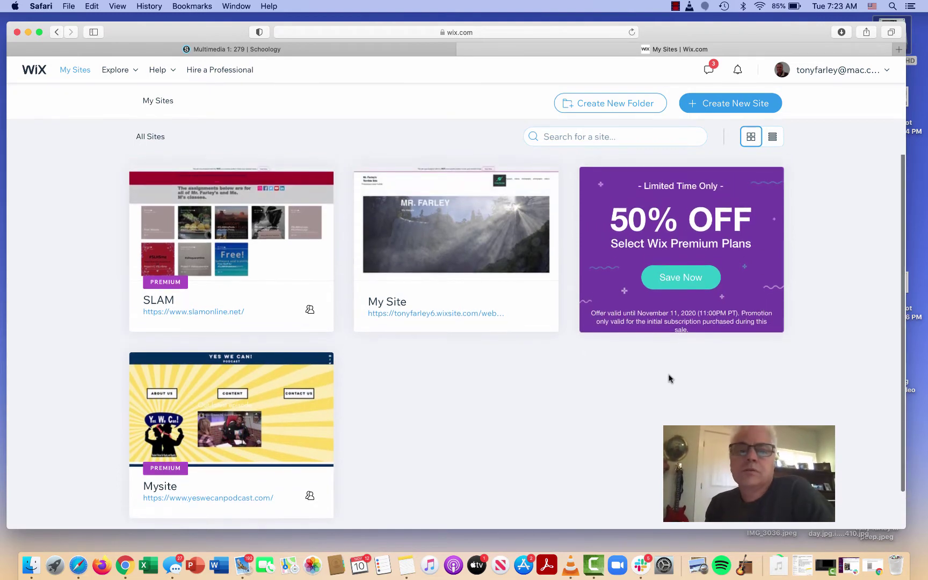
scroll(670, 378, up, 5)
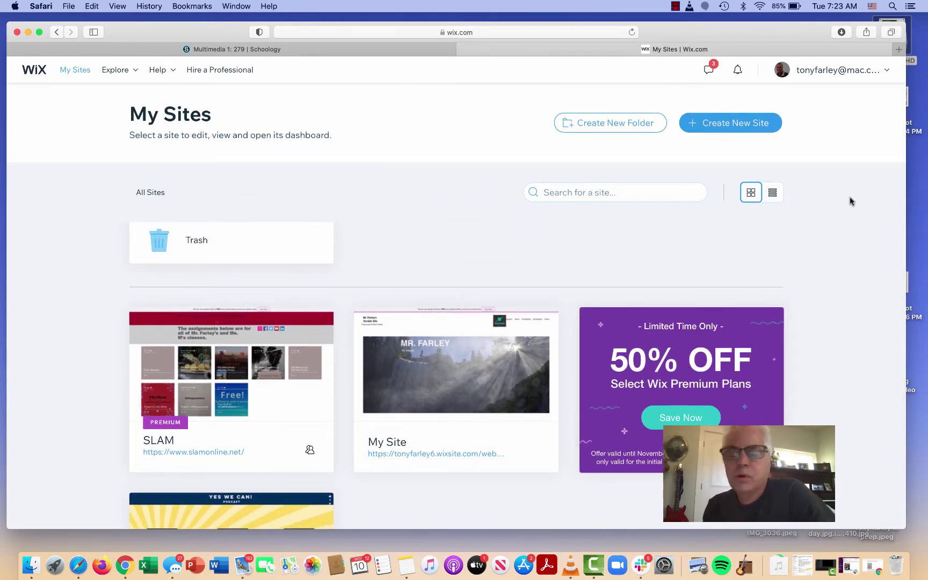
scroll(849, 201, up, 2)
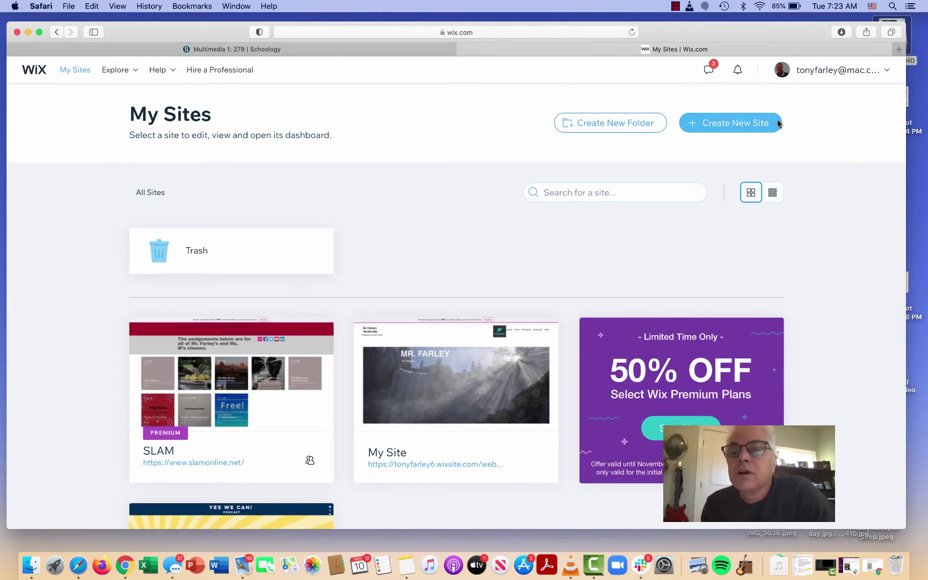
click(737, 127)
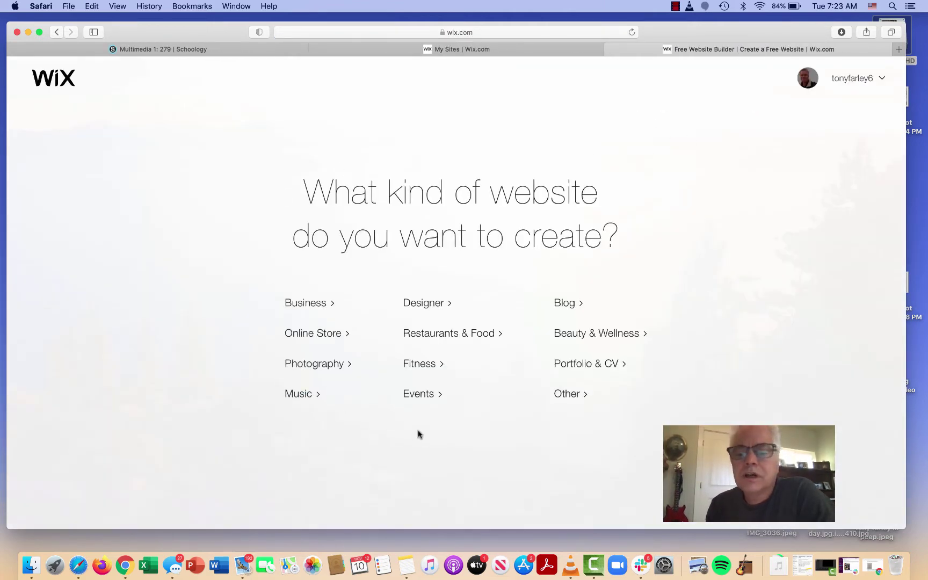
click(319, 365)
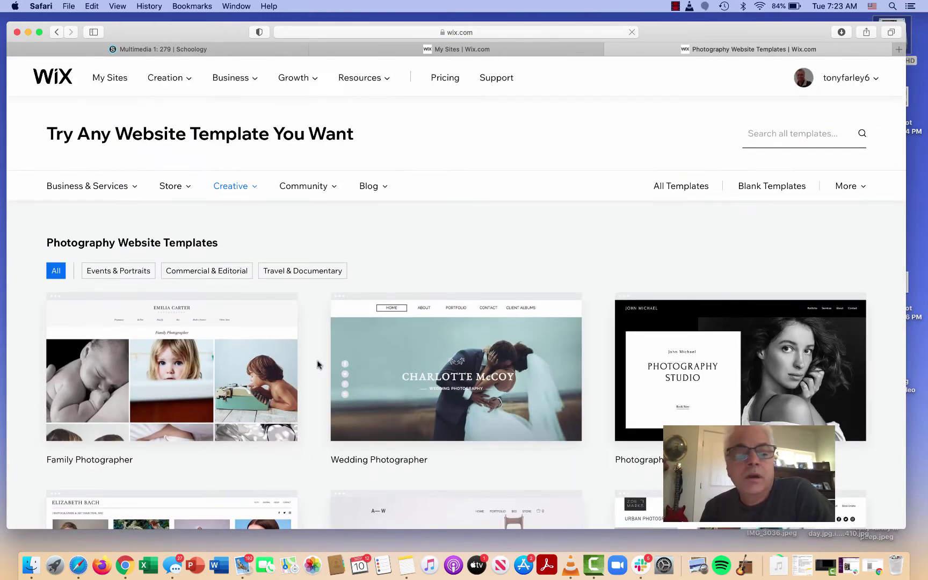
- Browse both pages of photography templates and open the Photographer template in the Editor
scroll(319, 365, down, 3)
scroll(316, 365, down, 1)
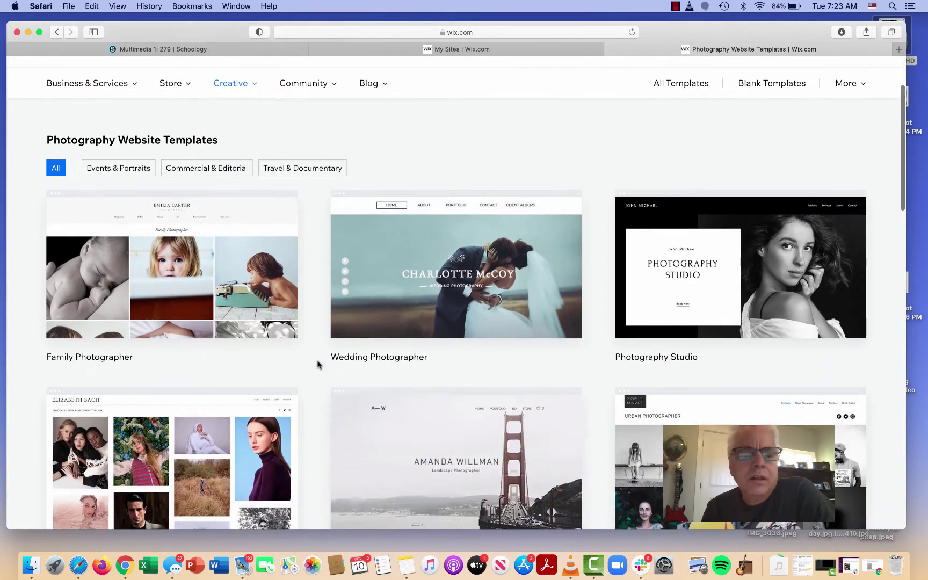
scroll(316, 365, down, 2)
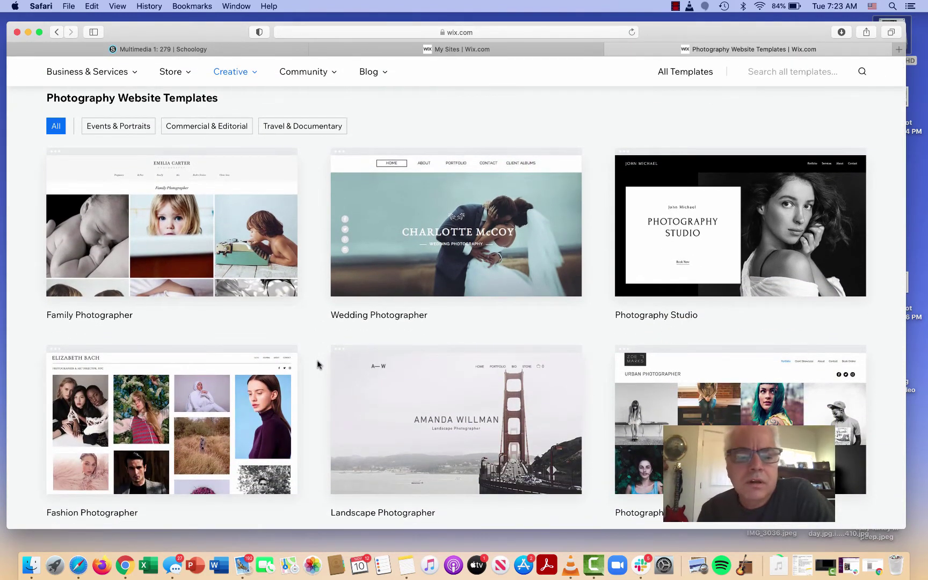
scroll(319, 365, down, 1)
scroll(318, 365, down, 1)
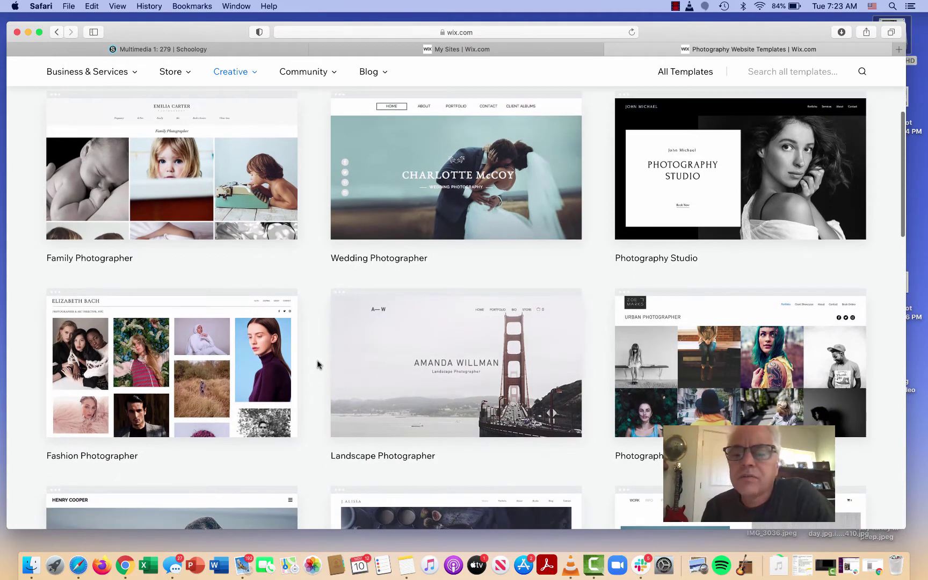
scroll(317, 364, down, 2)
scroll(317, 364, down, 2)
scroll(316, 365, down, 1)
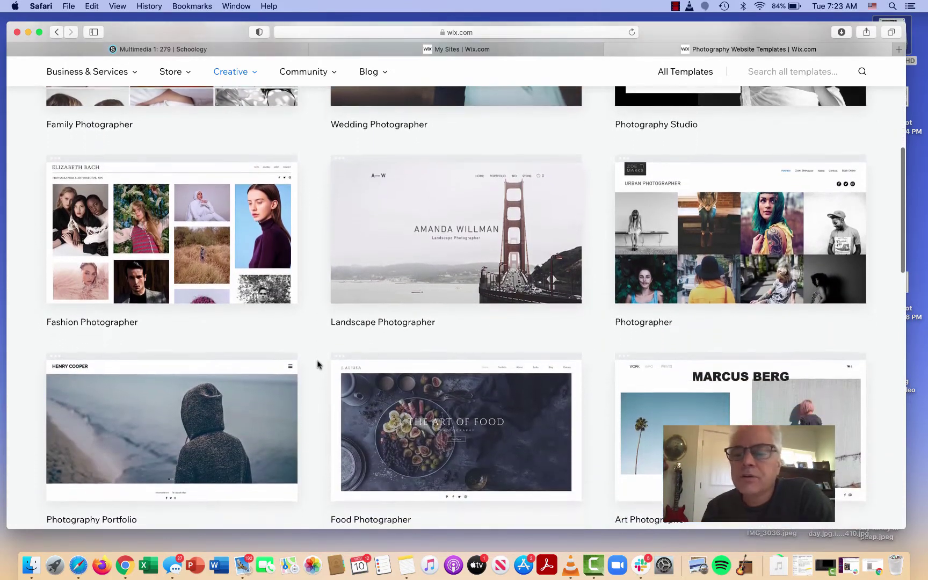
scroll(317, 365, down, 1)
scroll(316, 365, down, 2)
scroll(317, 365, down, 2)
scroll(317, 364, down, 2)
scroll(317, 364, down, 2)
scroll(317, 365, down, 1)
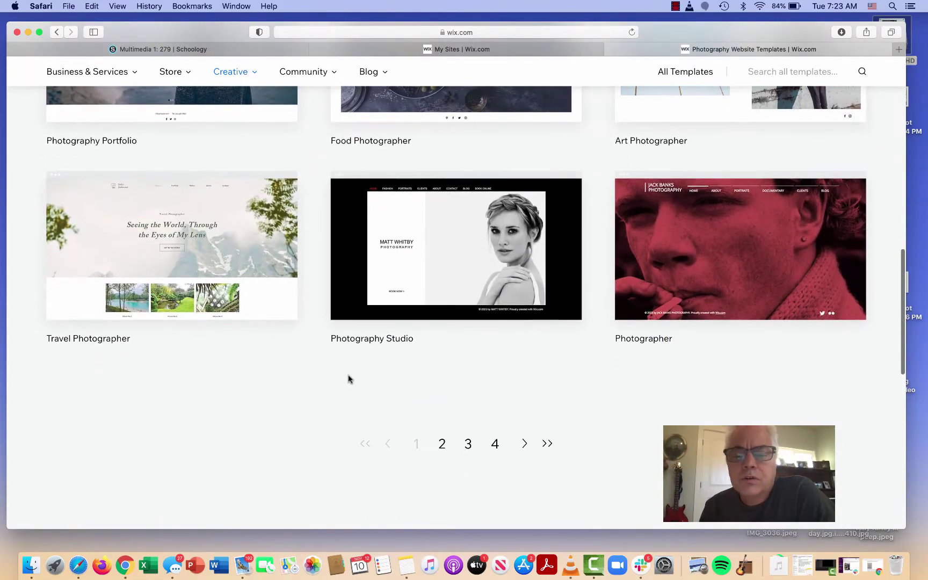
click(439, 443)
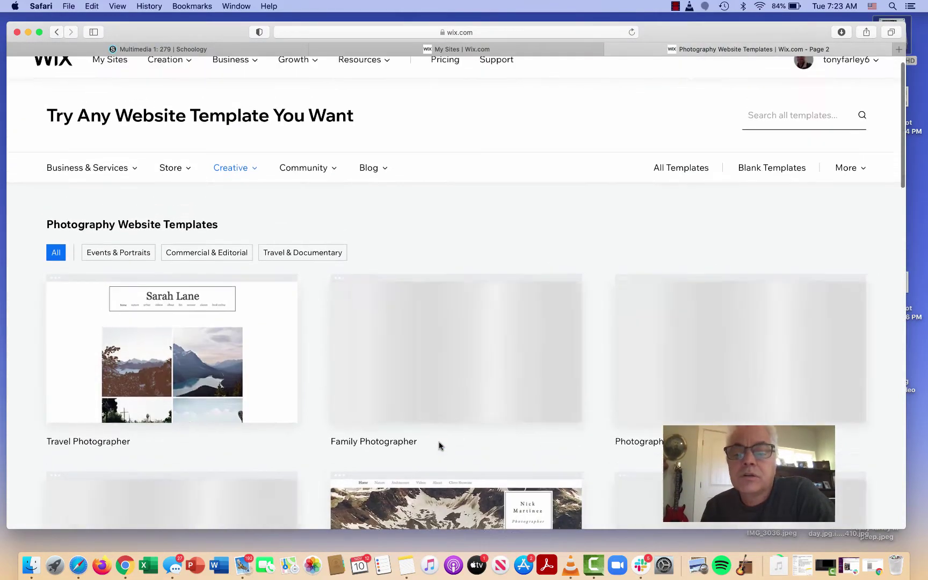
scroll(439, 445, down, 2)
scroll(439, 445, down, 2)
scroll(439, 445, down, 2)
scroll(440, 445, down, 2)
scroll(439, 445, down, 4)
scroll(439, 445, down, 1)
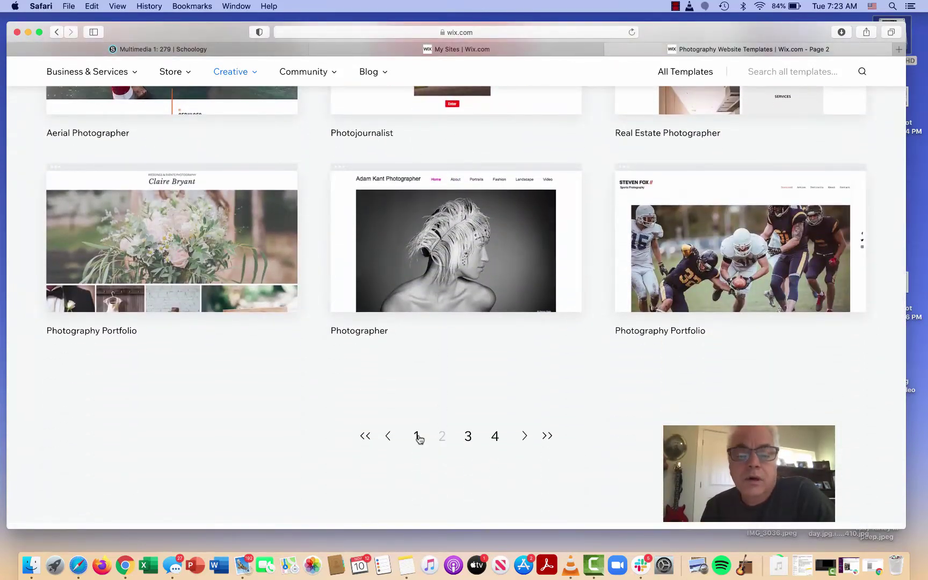
click(417, 437)
scroll(416, 438, down, 2)
scroll(417, 438, down, 2)
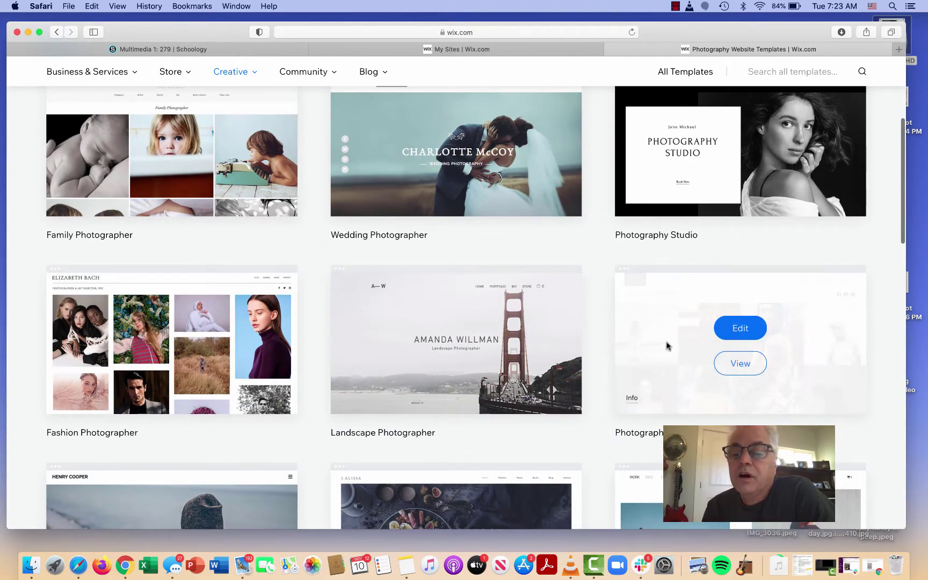
mouse_move(739, 339)
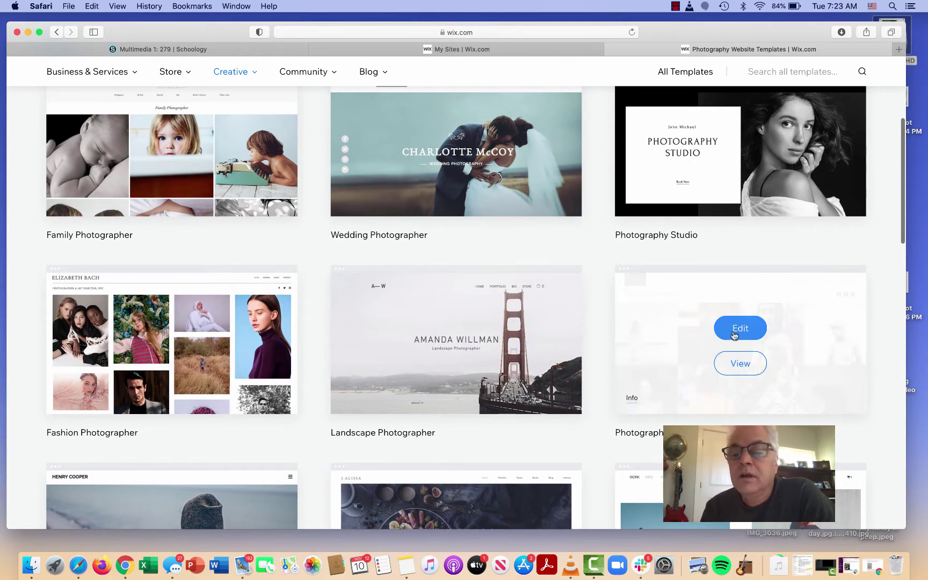
click(751, 328)
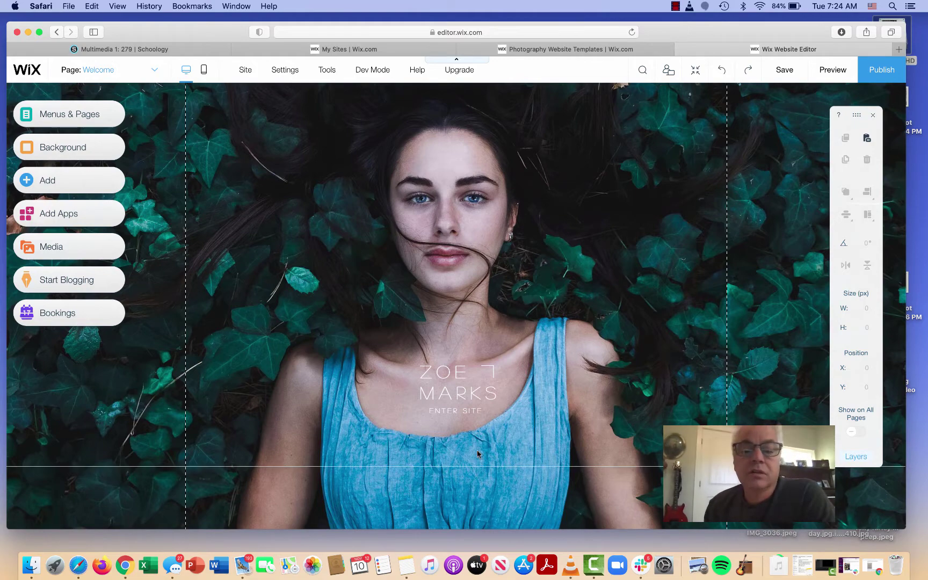
- Replace the welcome-page title with the owner's first name and last name on two lines
click(457, 373)
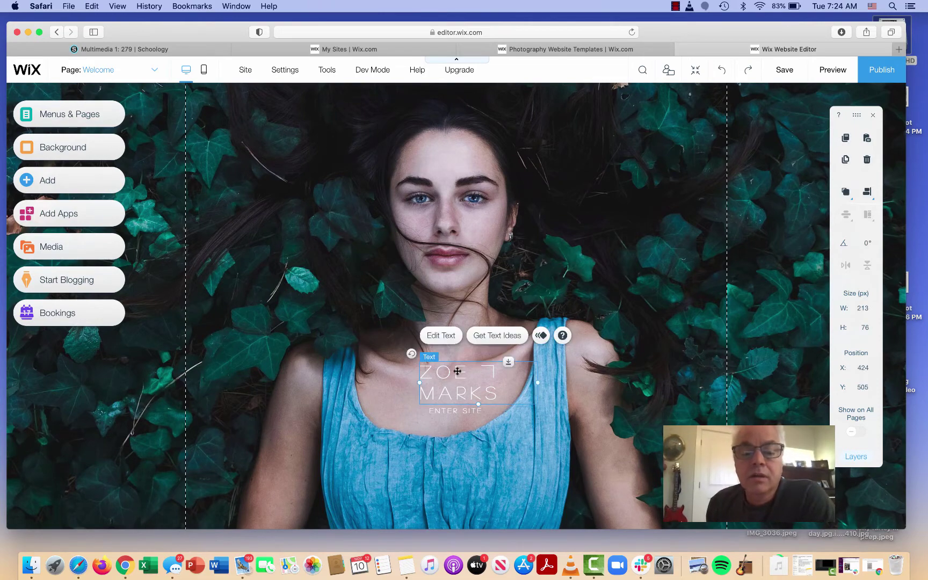
double_click(457, 371)
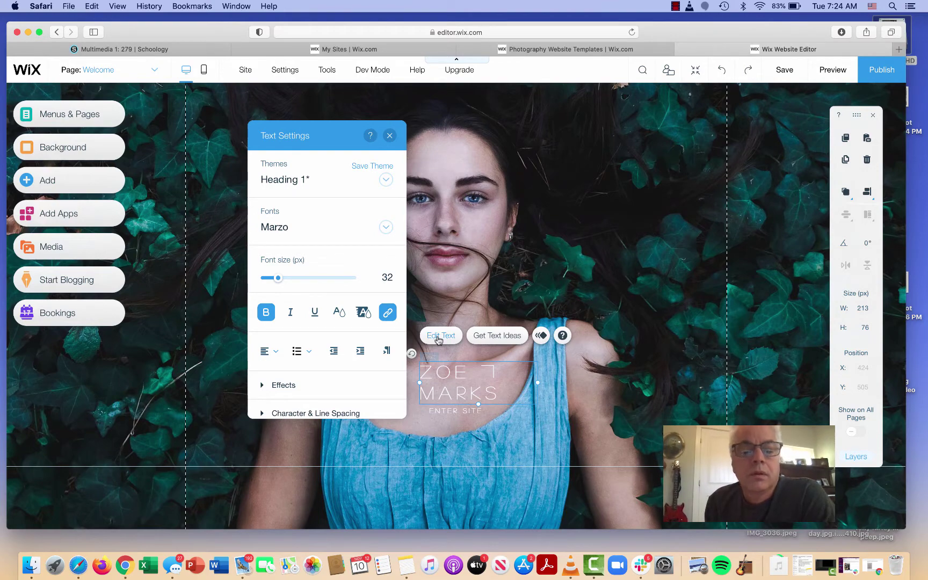
drag(323, 132, 252, 129)
click(318, 132)
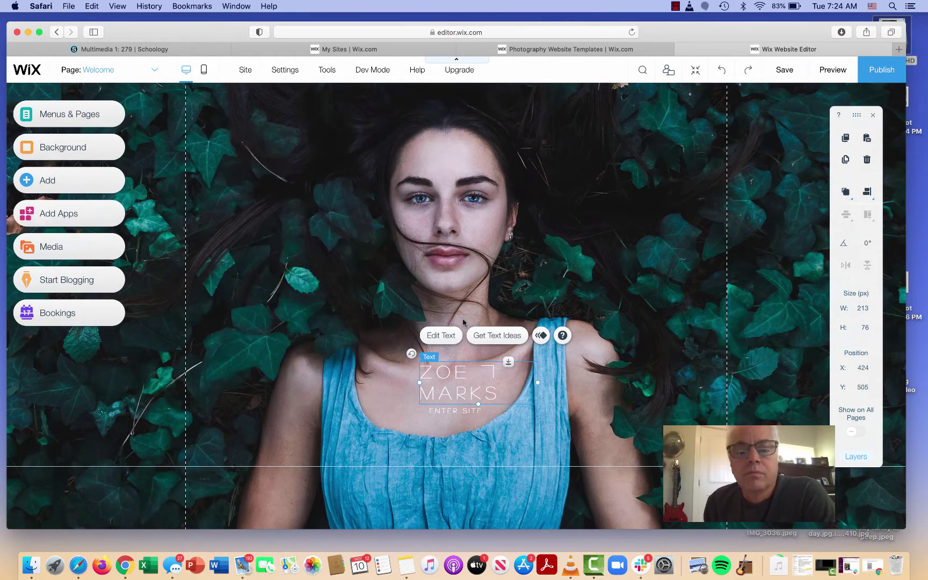
click(444, 342)
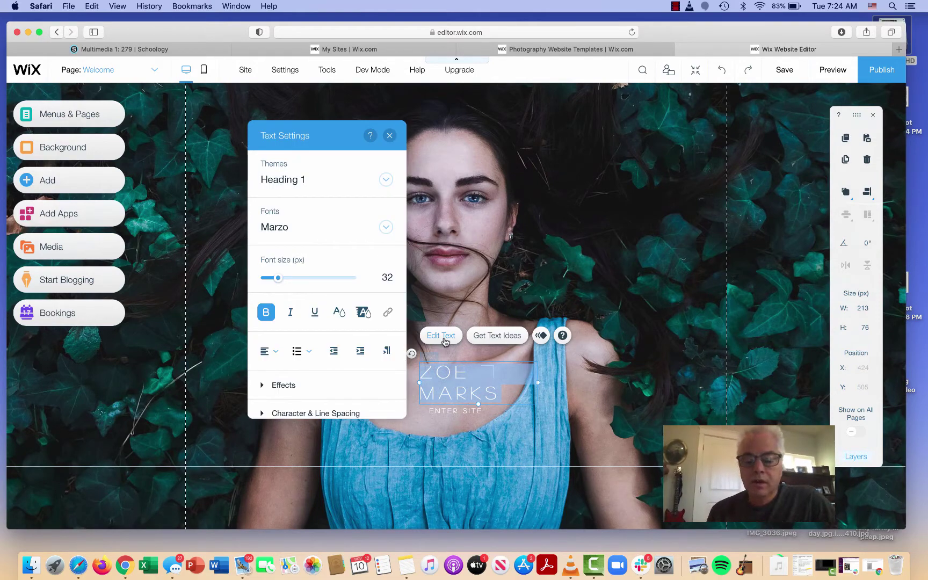
text(TONY)
key(Return)
text(FARLEY)
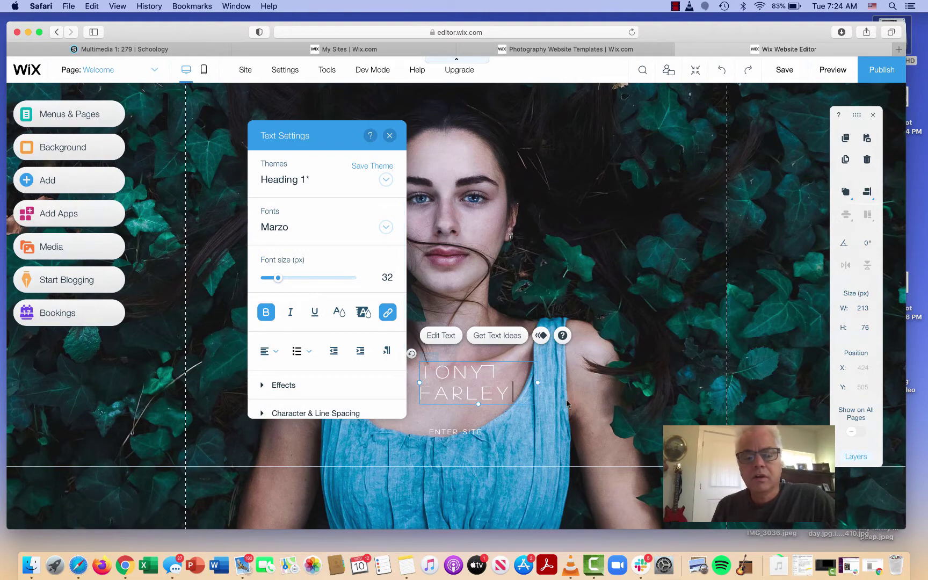
click(593, 397)
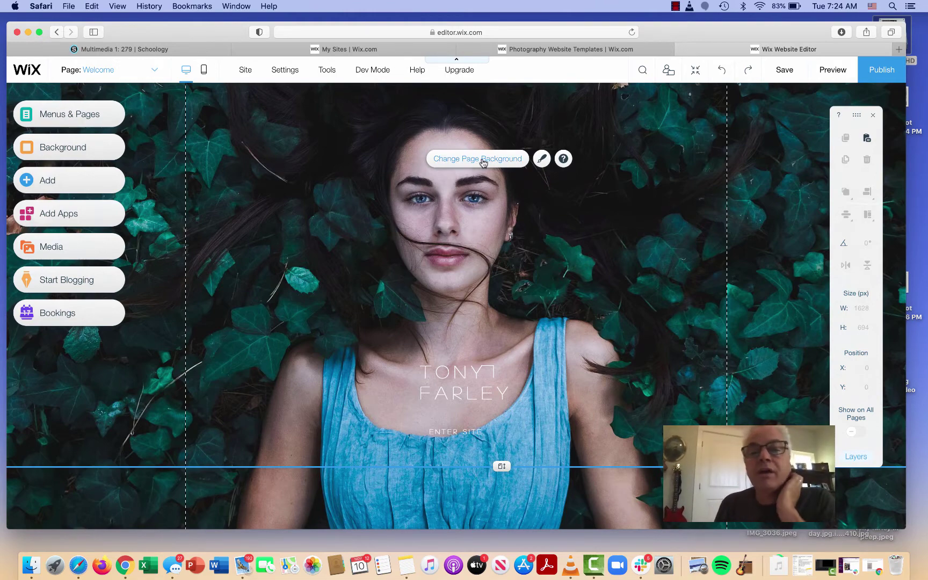
- Open the Welcome page background image options to upload a photo from the computer
click(463, 160)
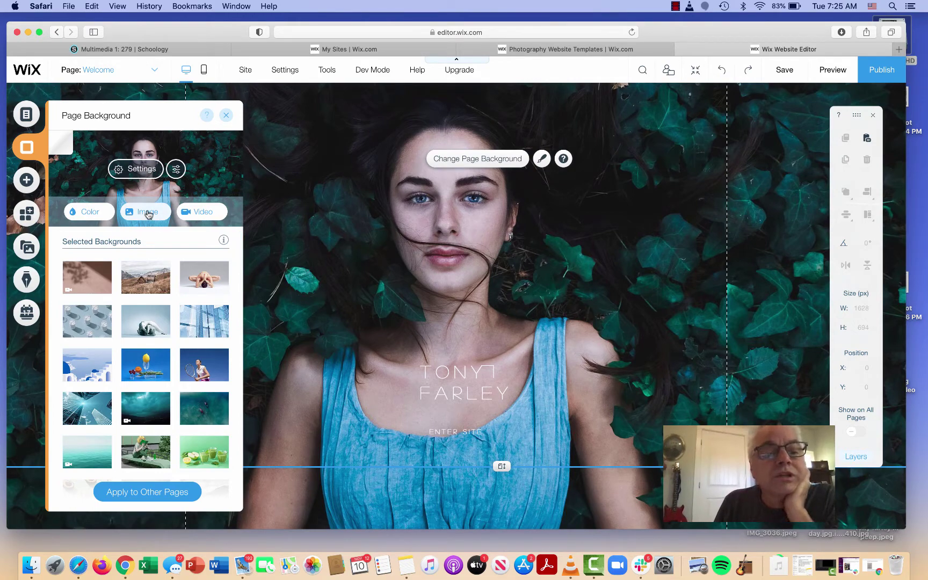
click(149, 215)
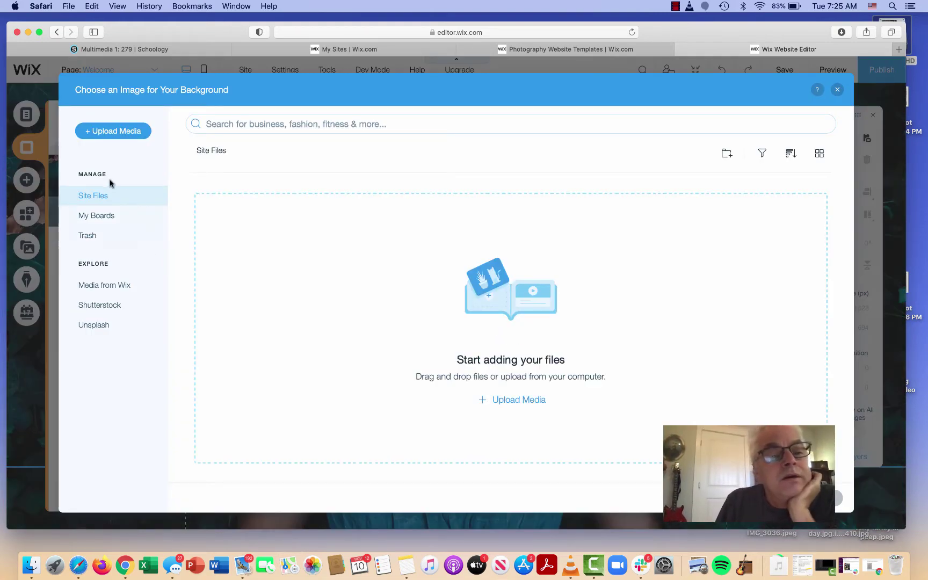
click(518, 400)
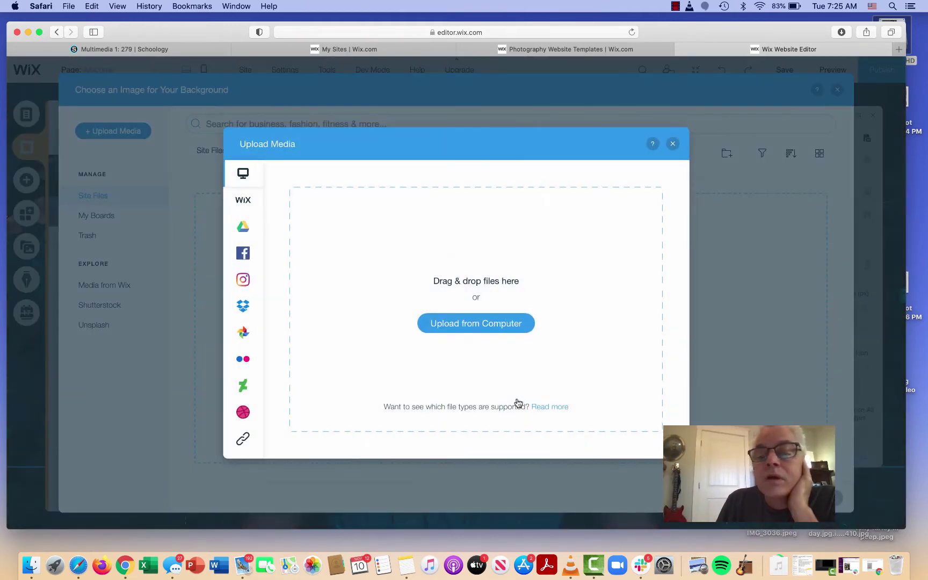
click(468, 324)
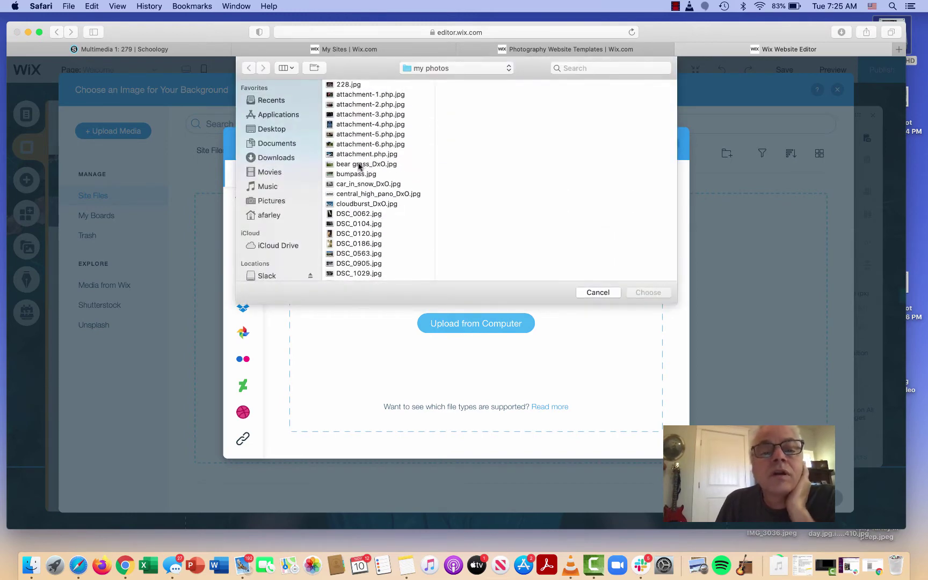
- Upload bear grass_DxO.jpg and set it as the Welcome page background
click(358, 165)
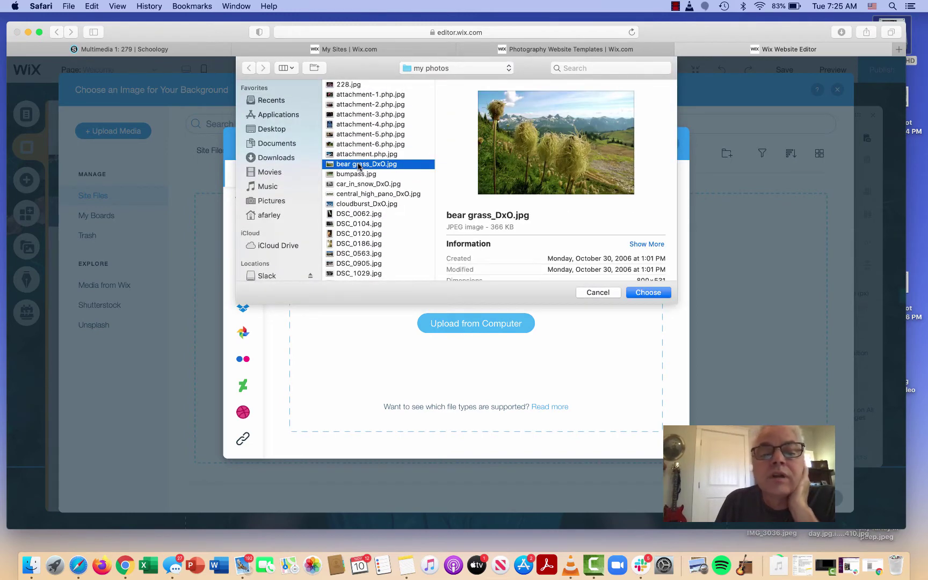
click(360, 184)
click(354, 173)
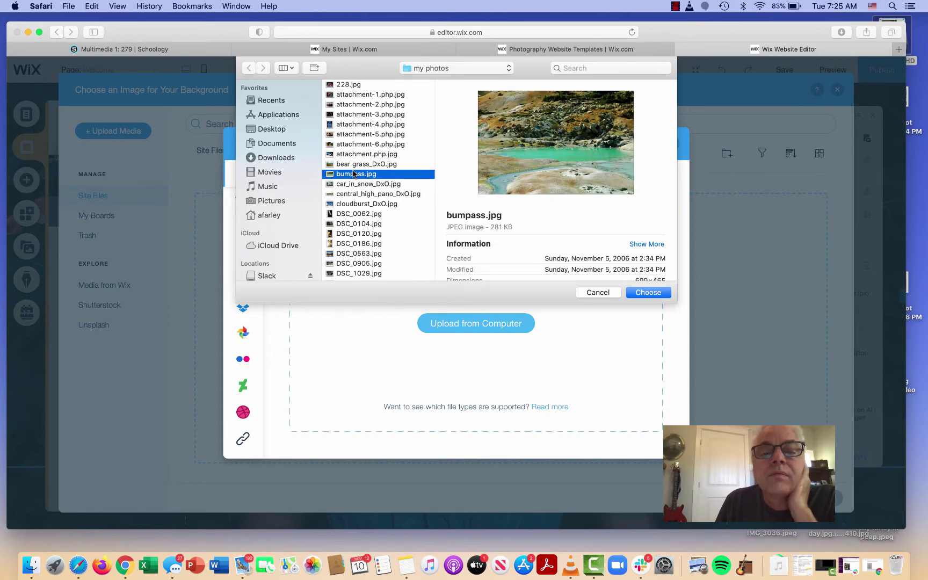
click(349, 164)
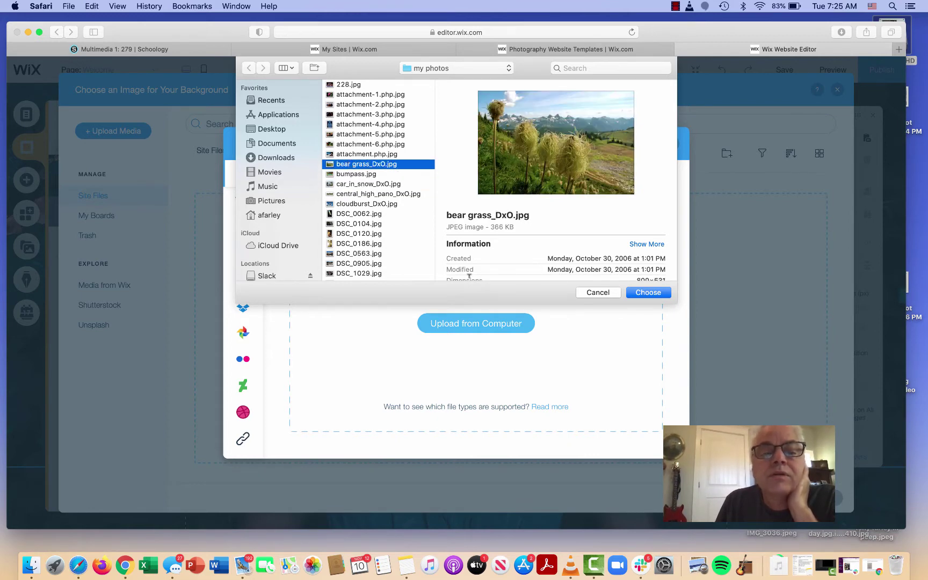
click(648, 293)
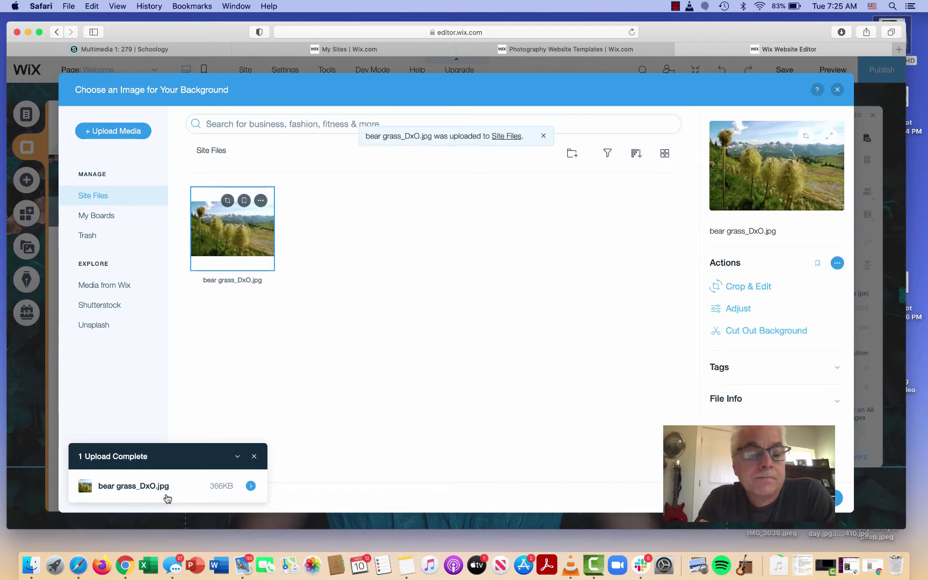
click(331, 375)
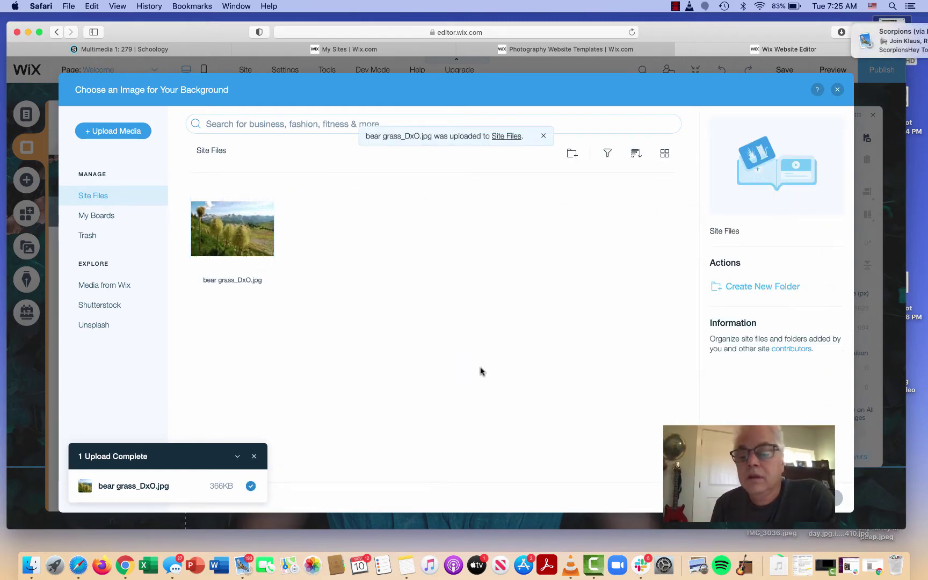
click(224, 216)
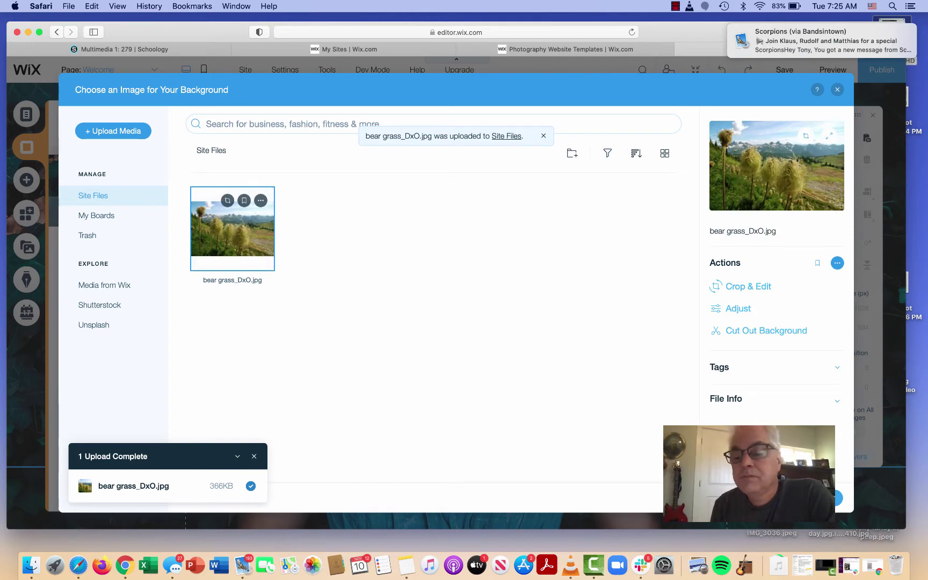
click(819, 498)
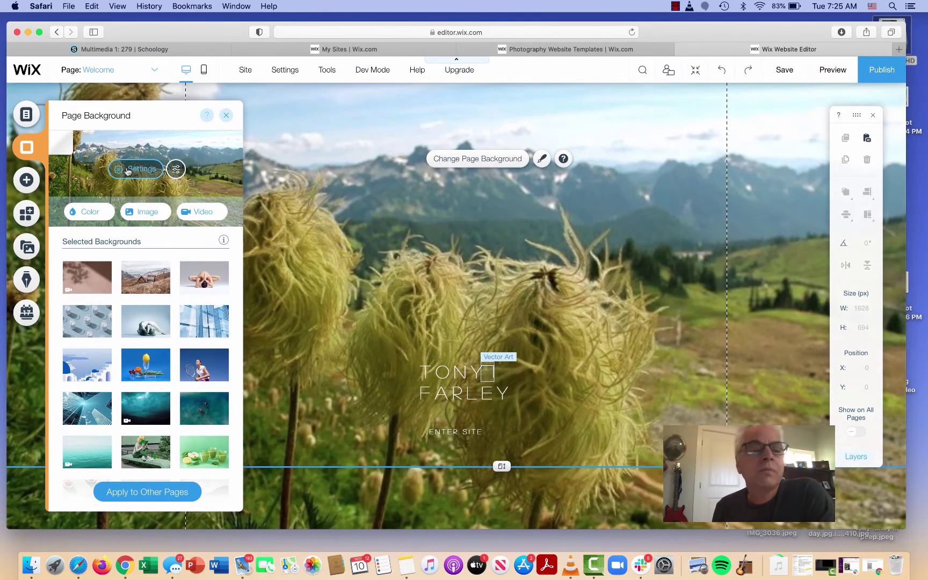
- Rename the Portfolio page to Photography
click(22, 114)
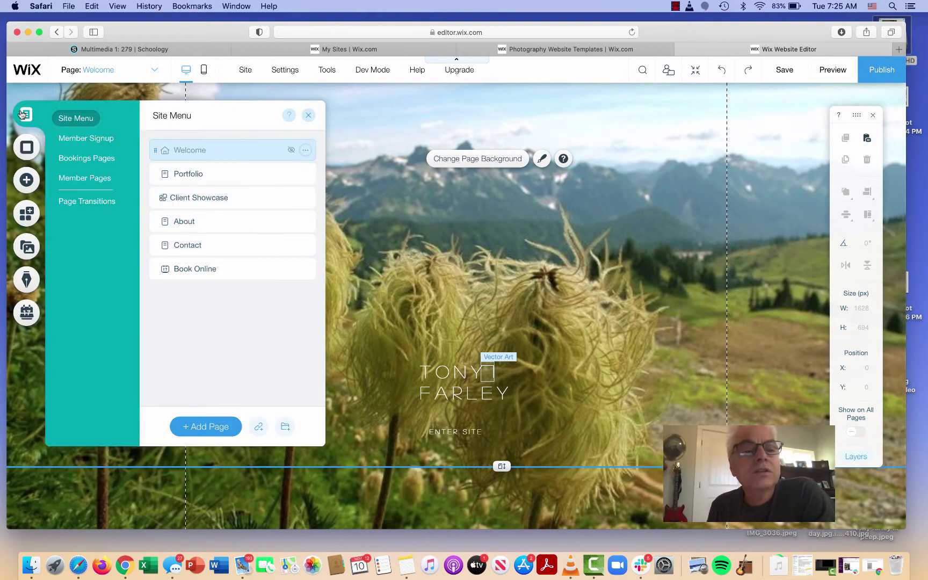
mouse_move(232, 174)
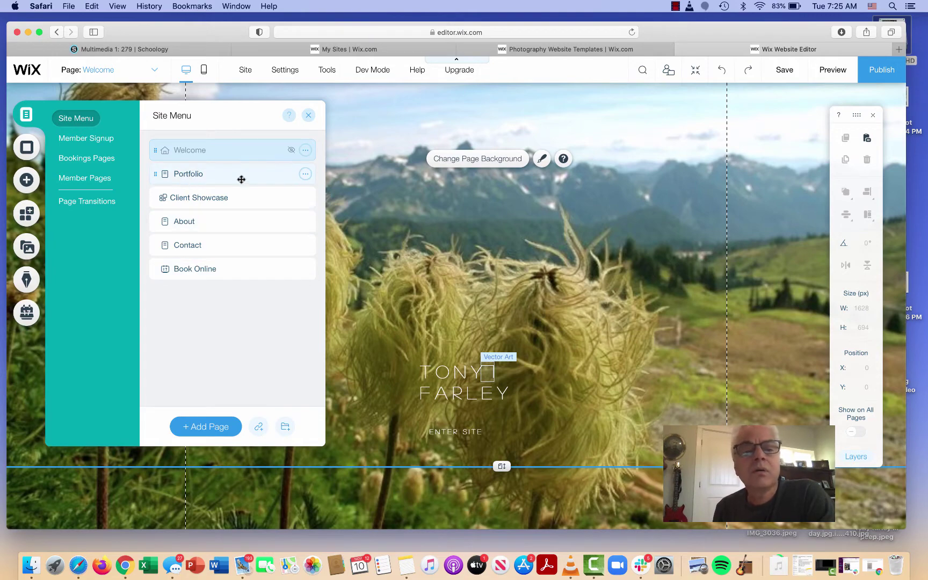
click(305, 176)
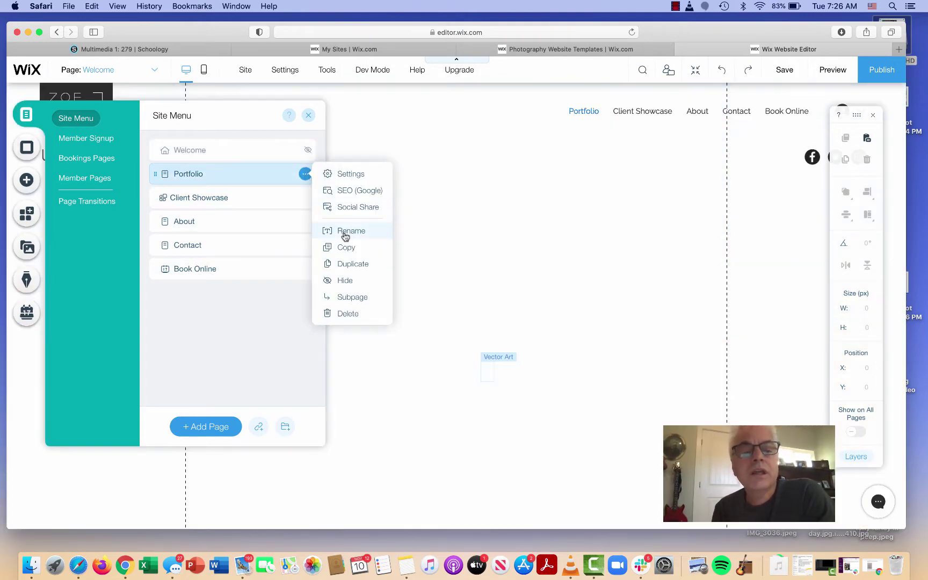
click(345, 232)
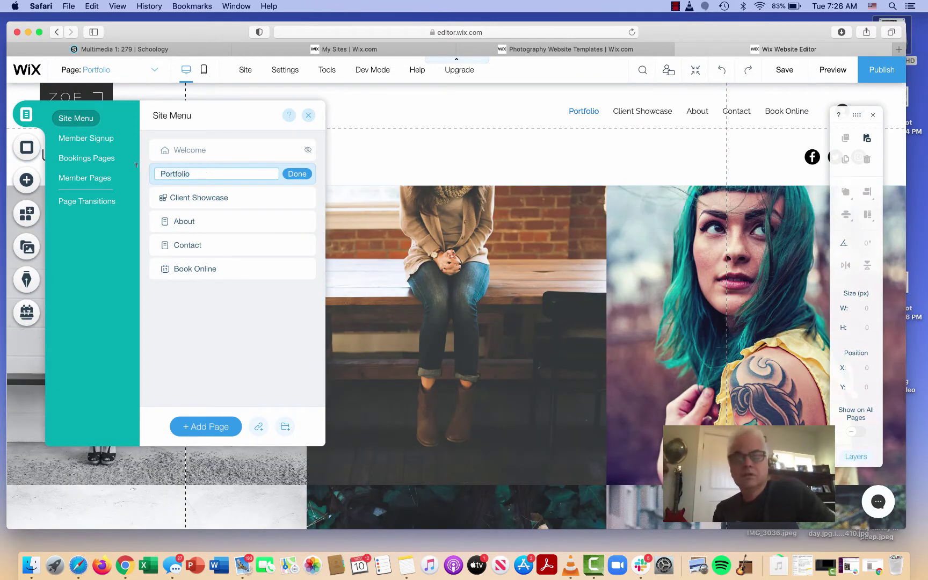
text(Photo)
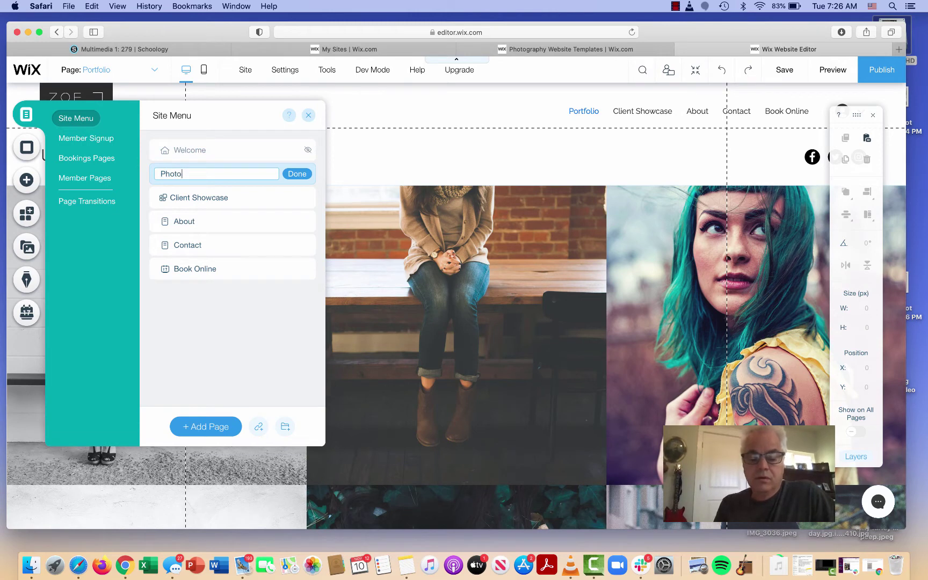
text(graphy)
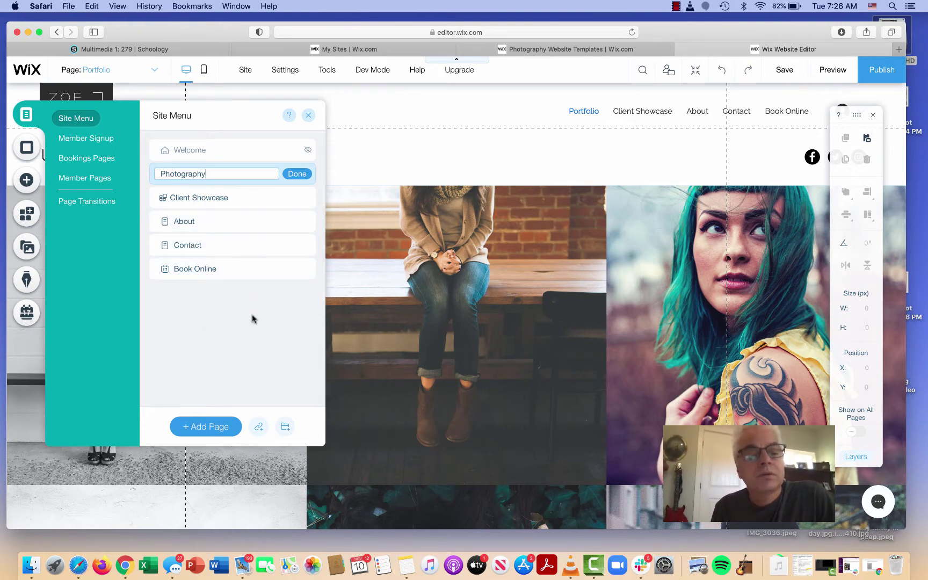
key(Return)
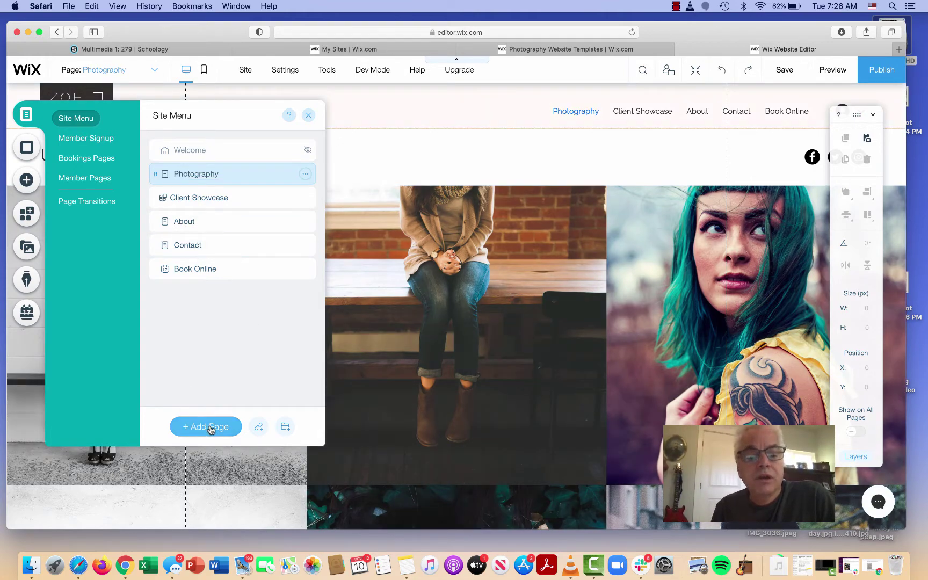
mouse_move(232, 197)
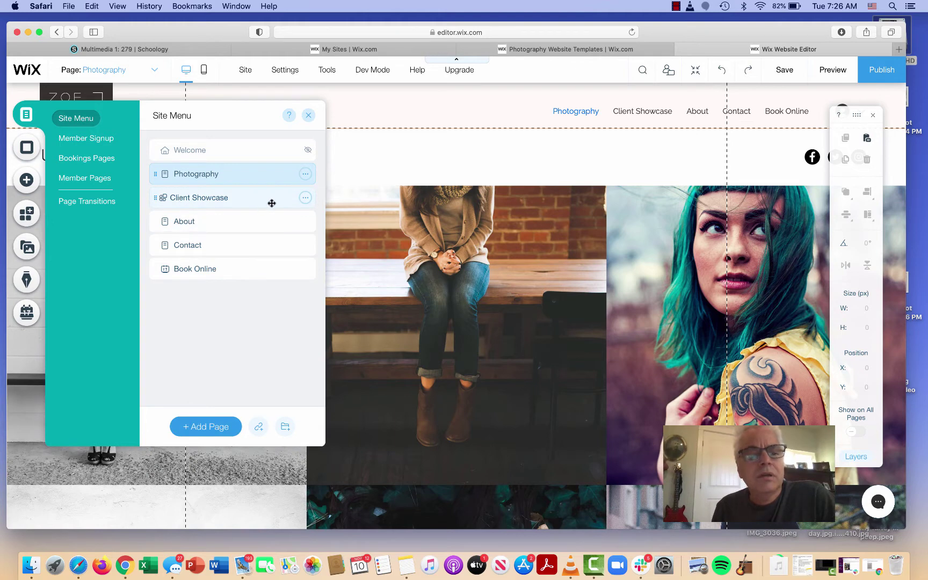
- Delete the Client Showcase and Book Online pages
click(305, 198)
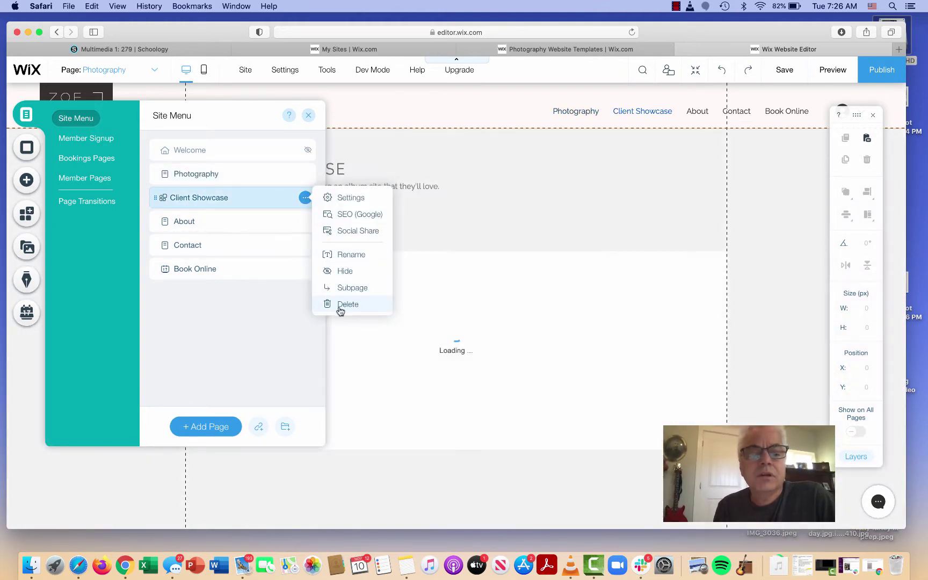
click(339, 305)
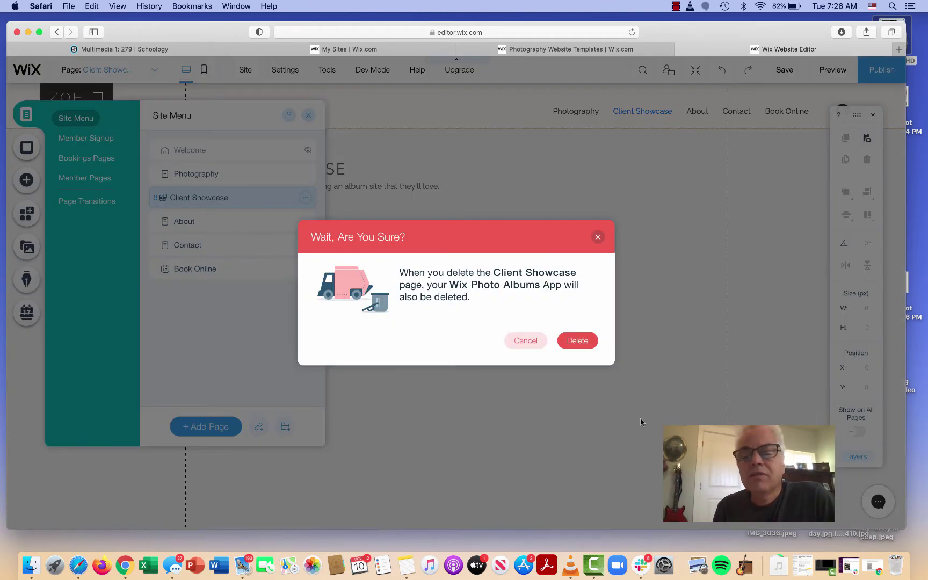
click(577, 341)
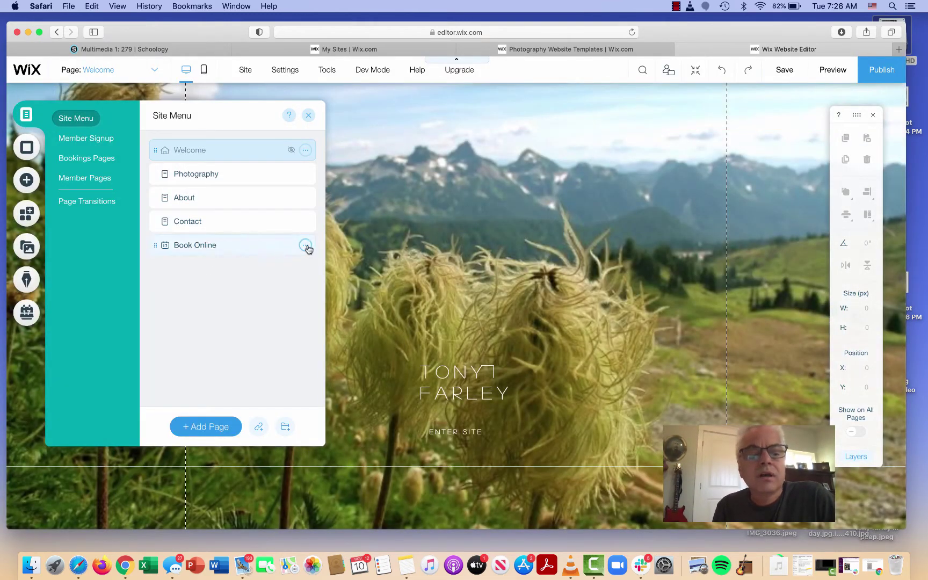
click(305, 246)
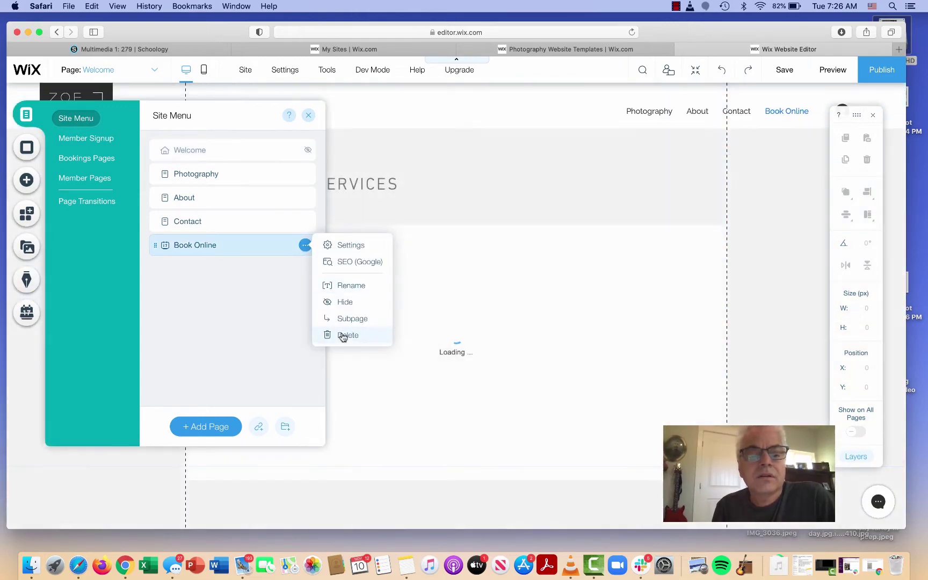
click(342, 335)
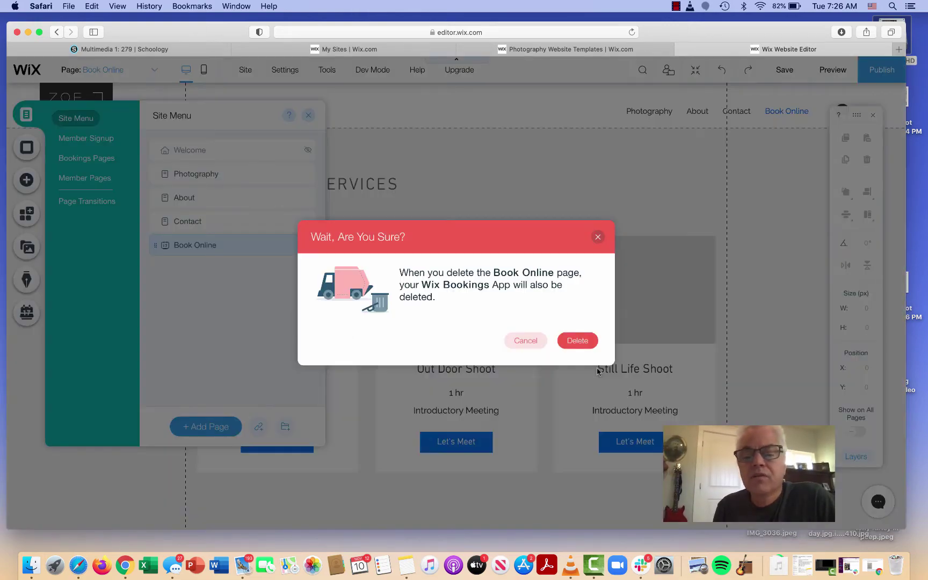
click(579, 340)
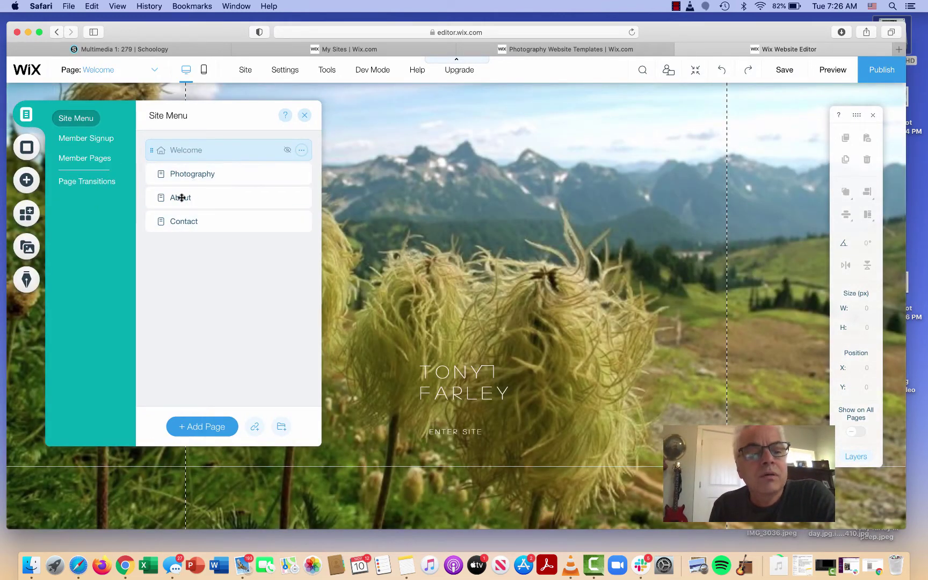
- Add two new pages named Film and Graphics
click(202, 428)
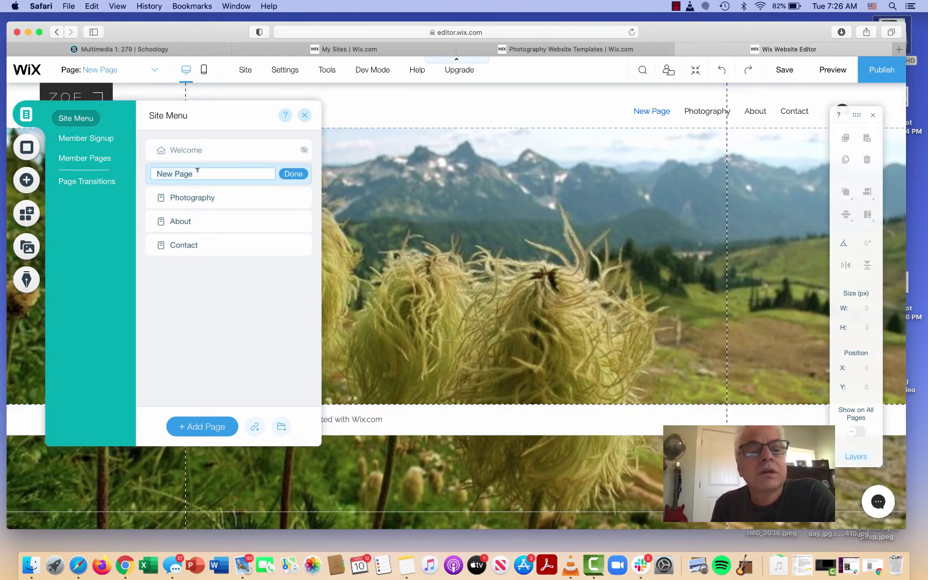
text(Video)
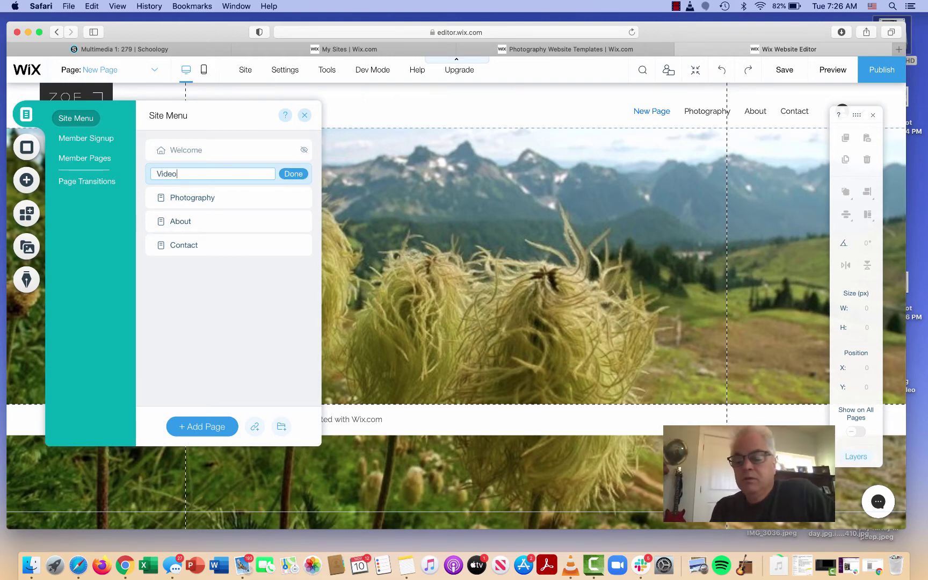
key(BackSpace)
key(BackSpace)
key(BackSpace)
key(BackSpace)
key(BackSpace)
text(F)
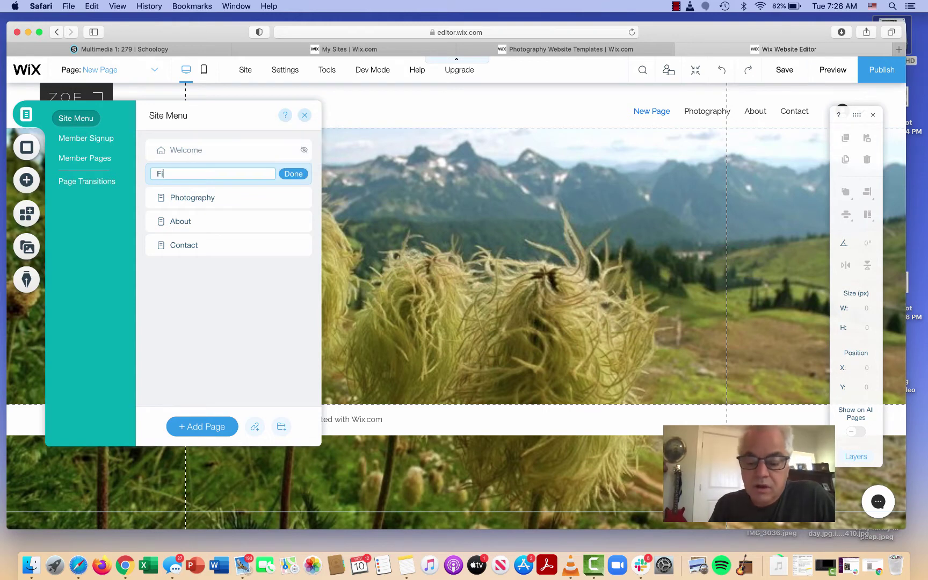
text(ilm)
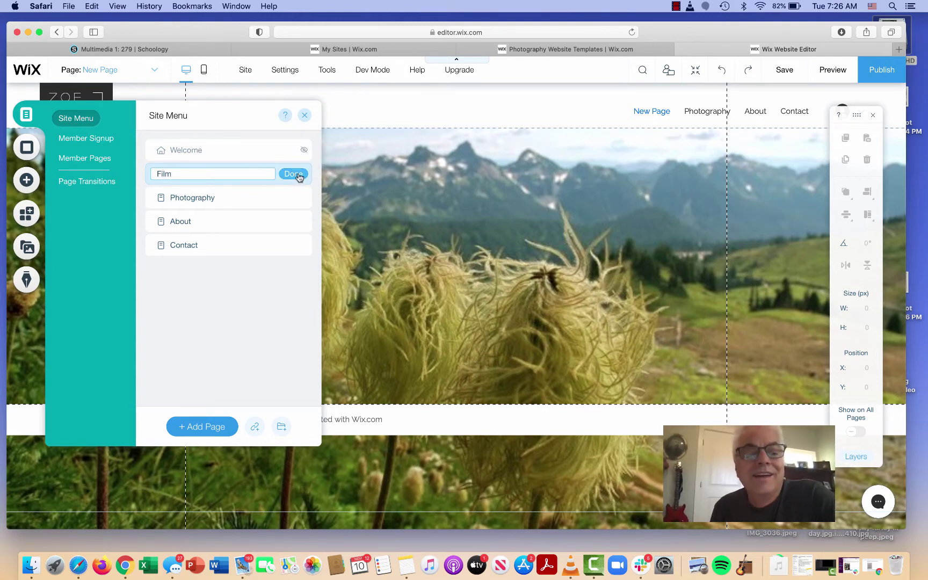
click(294, 174)
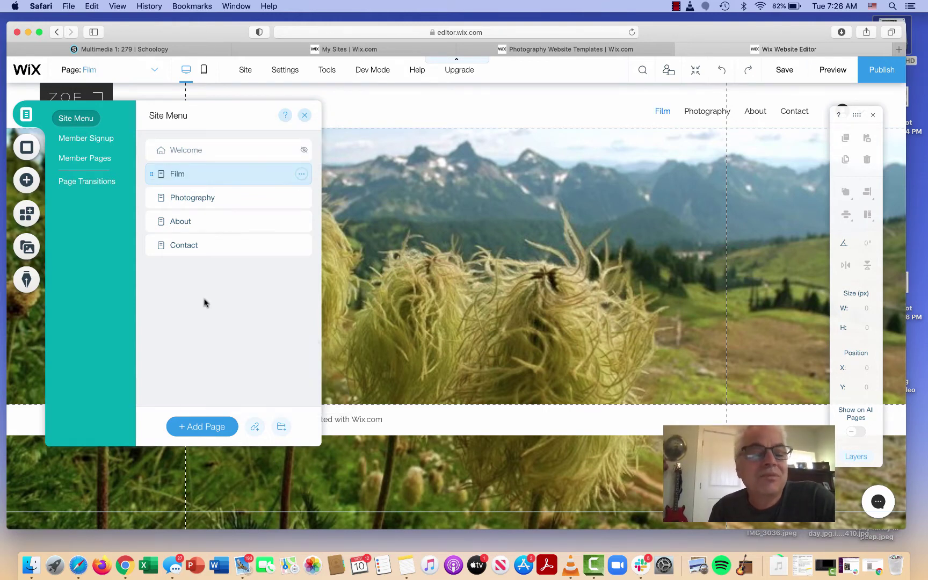
click(203, 429)
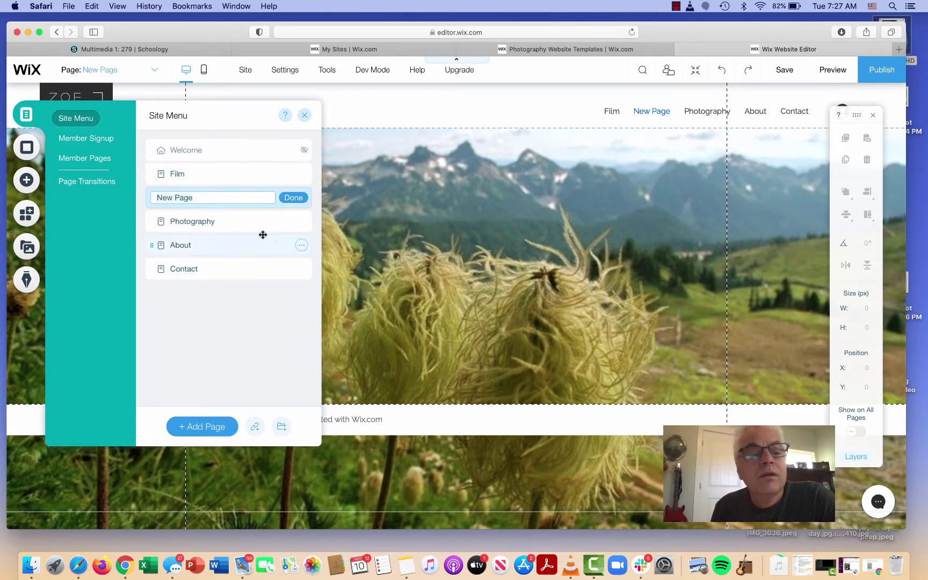
text(Graphics)
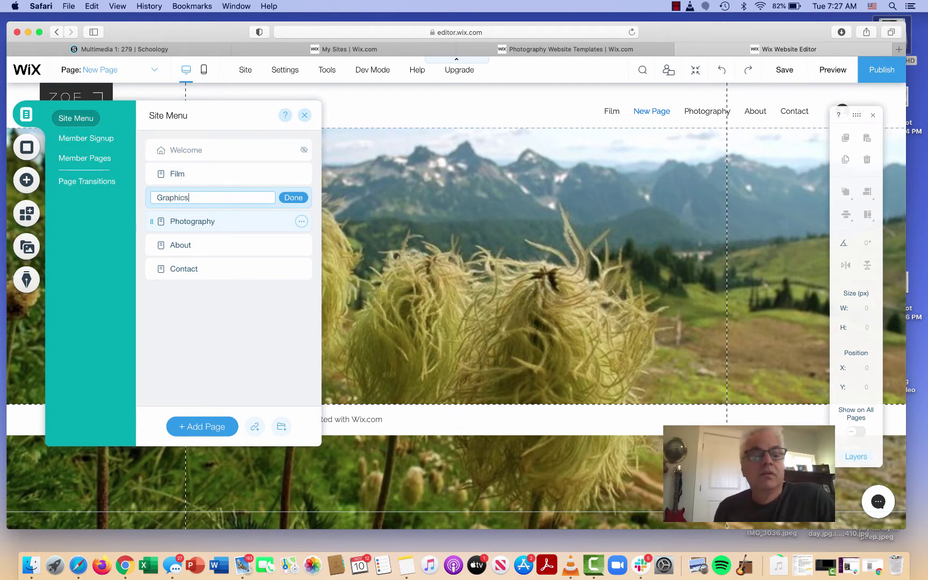
click(293, 197)
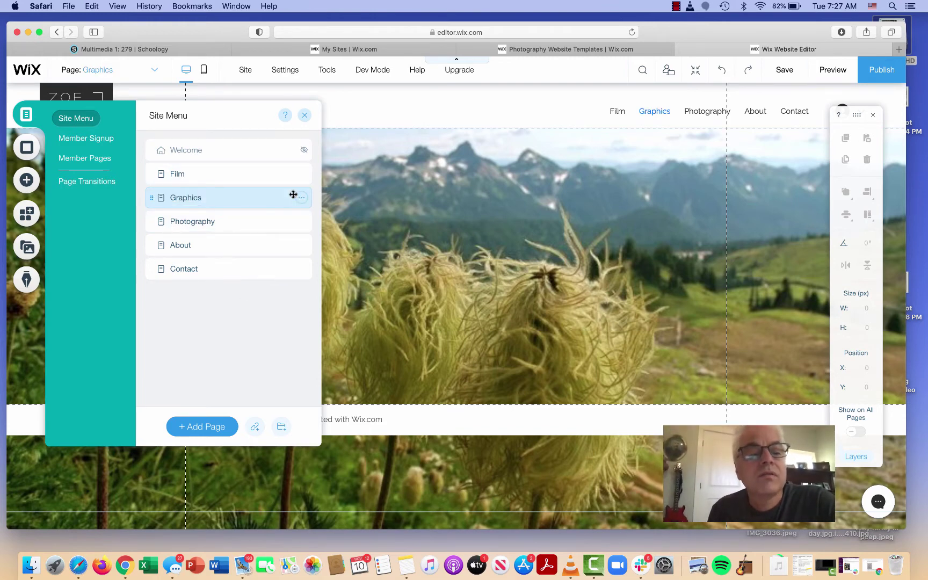
- Look over the Welcome, Film and Graphics pages
click(206, 150)
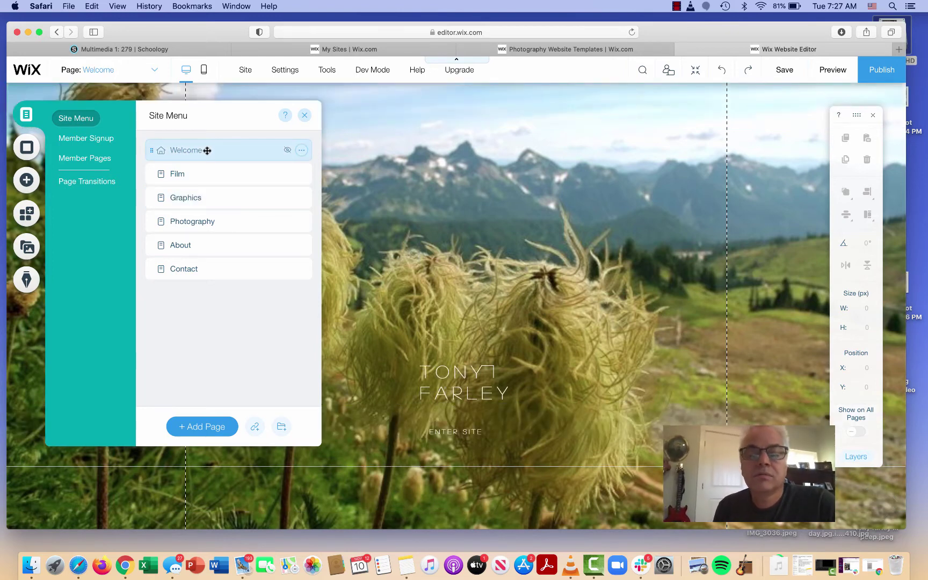
click(202, 173)
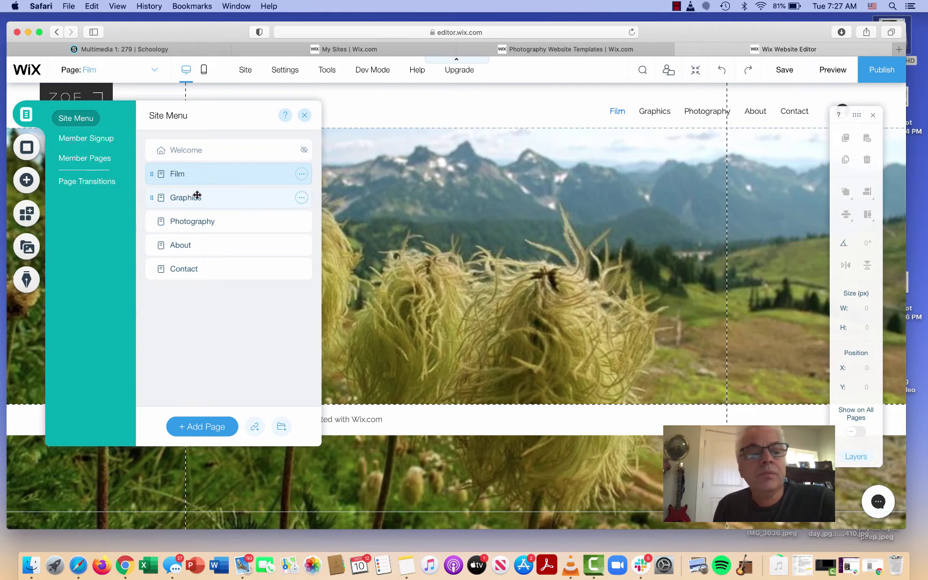
click(195, 198)
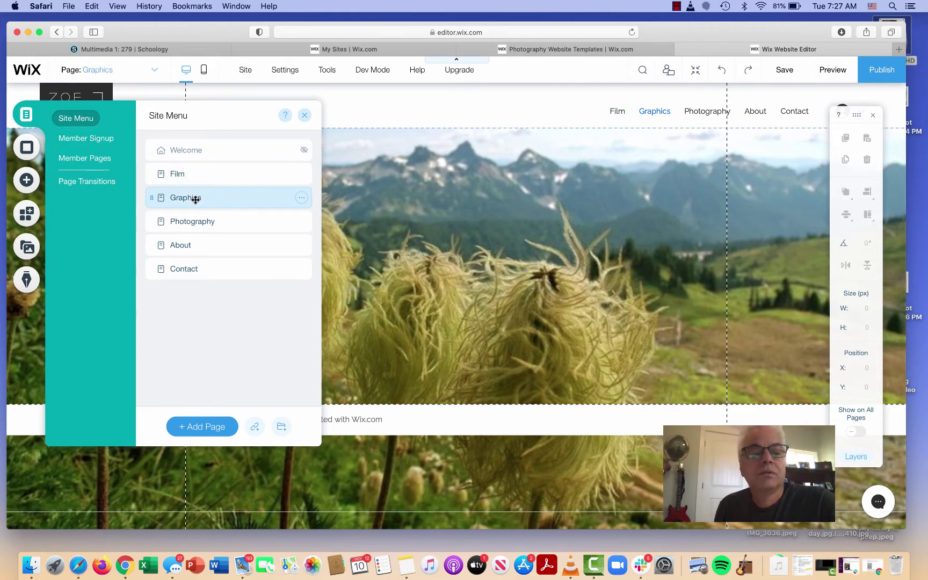
click(186, 175)
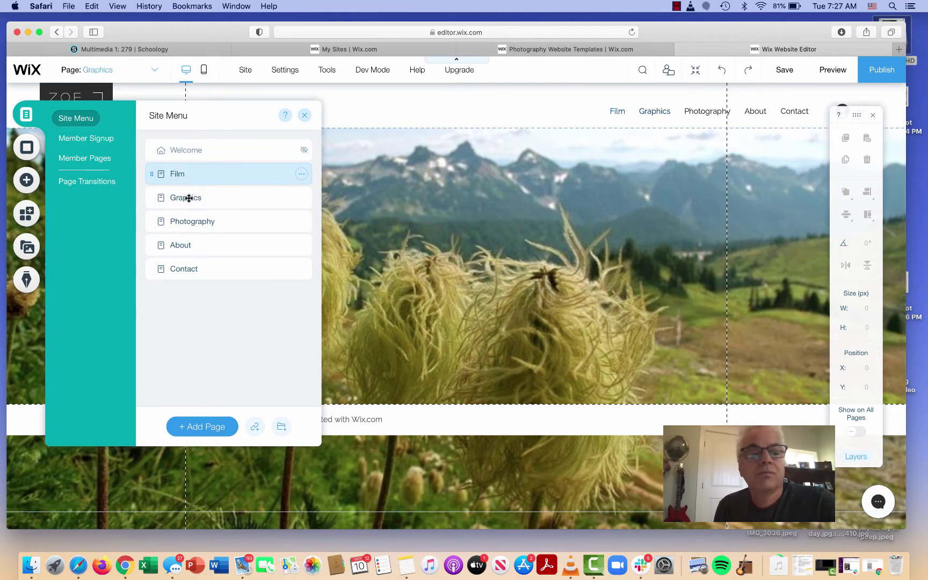
- Switch to the Photography page, select its photo gallery, and save the site
click(192, 224)
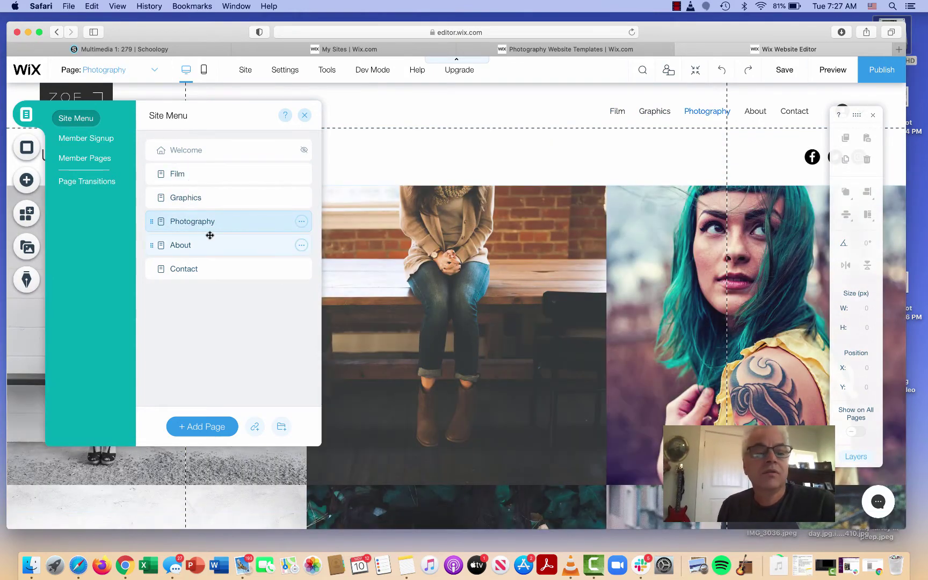
scroll(539, 365, down, 1)
scroll(539, 366, down, 2)
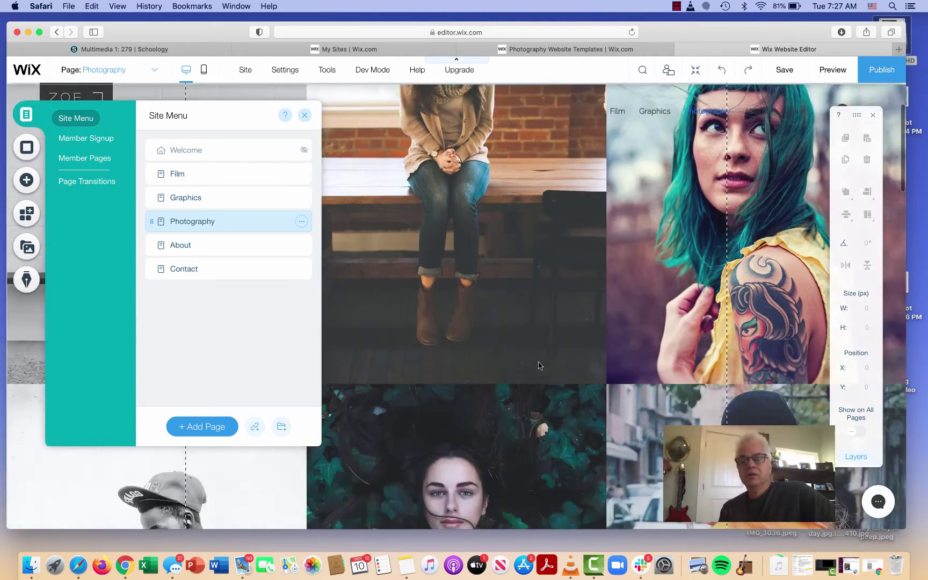
scroll(539, 366, down, 1)
scroll(539, 365, down, 2)
scroll(539, 366, down, 1)
scroll(538, 365, up, 1)
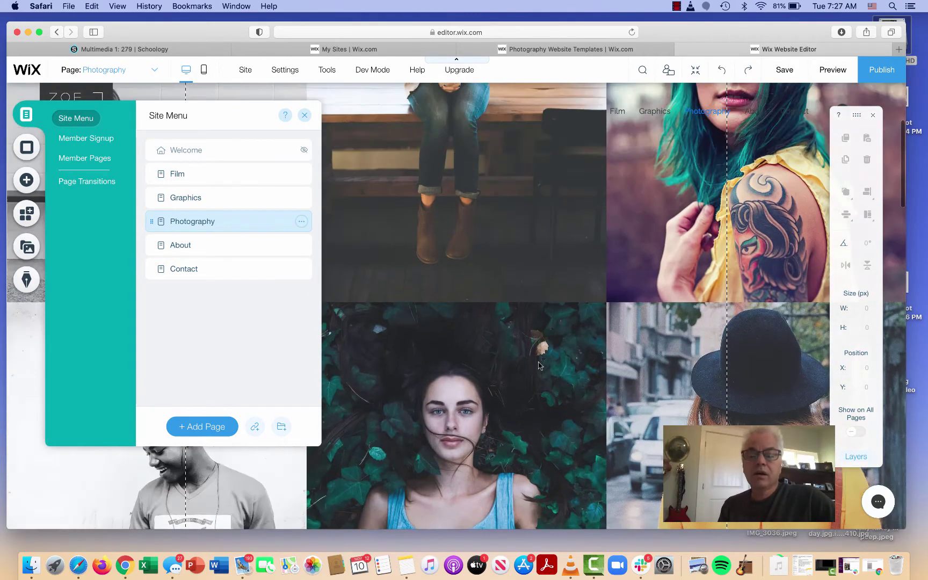
scroll(539, 365, up, 2)
scroll(539, 366, up, 2)
scroll(539, 365, up, 1)
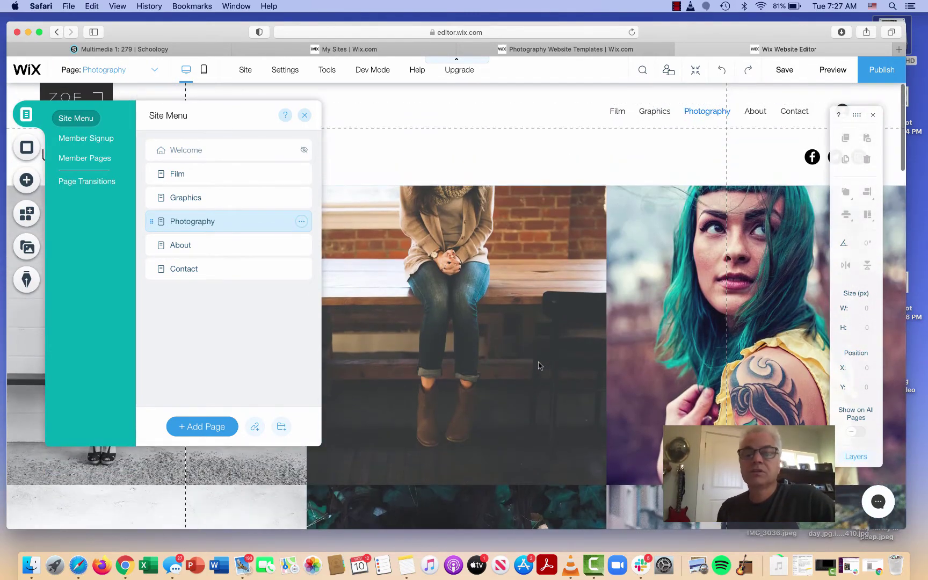
click(501, 250)
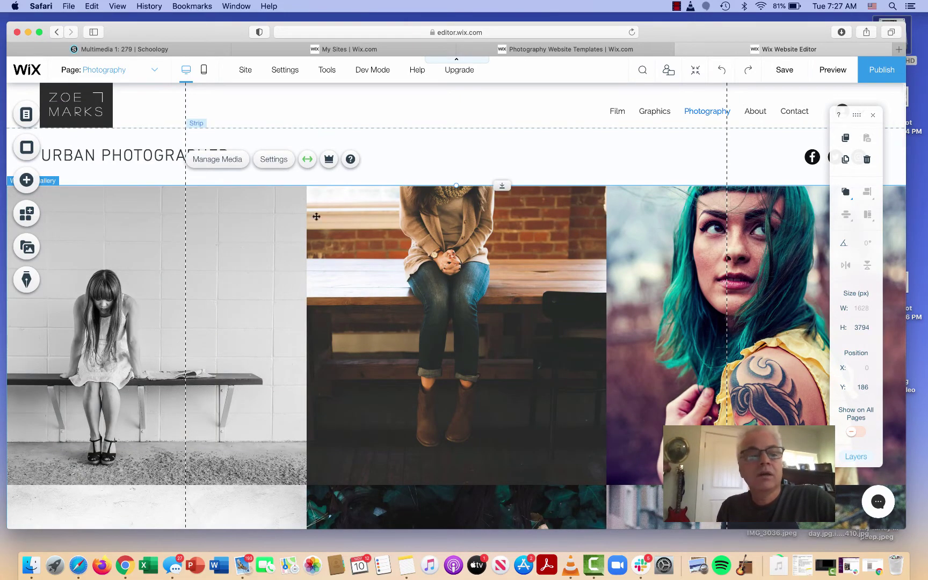
click(224, 167)
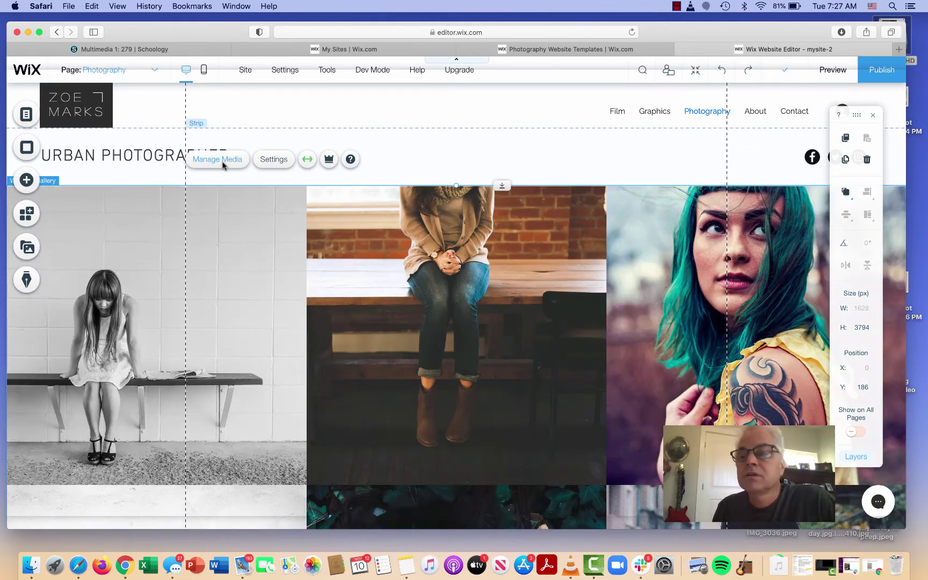
- In Manage Media, delete the first three template photos, including the bench and green-haired woman
click(222, 161)
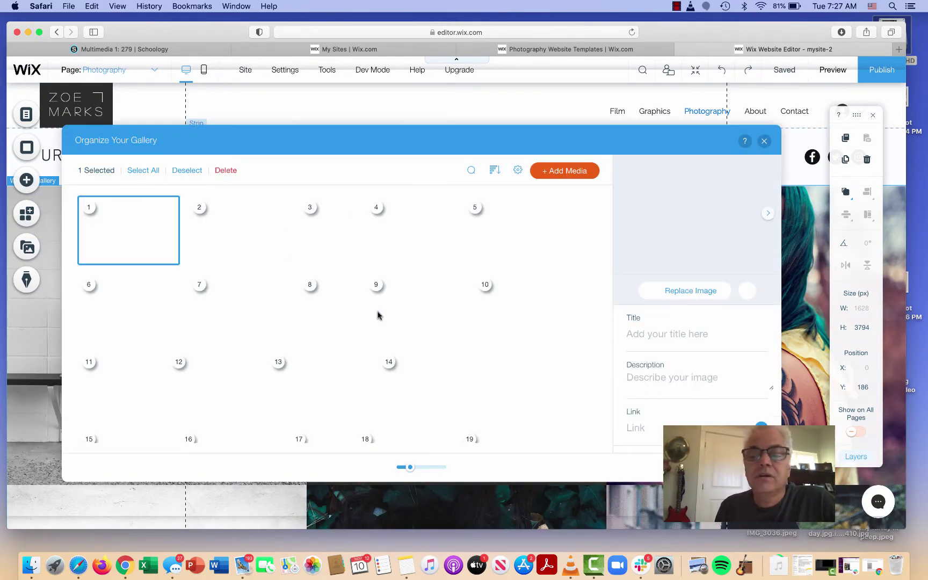
scroll(377, 312, down, 2)
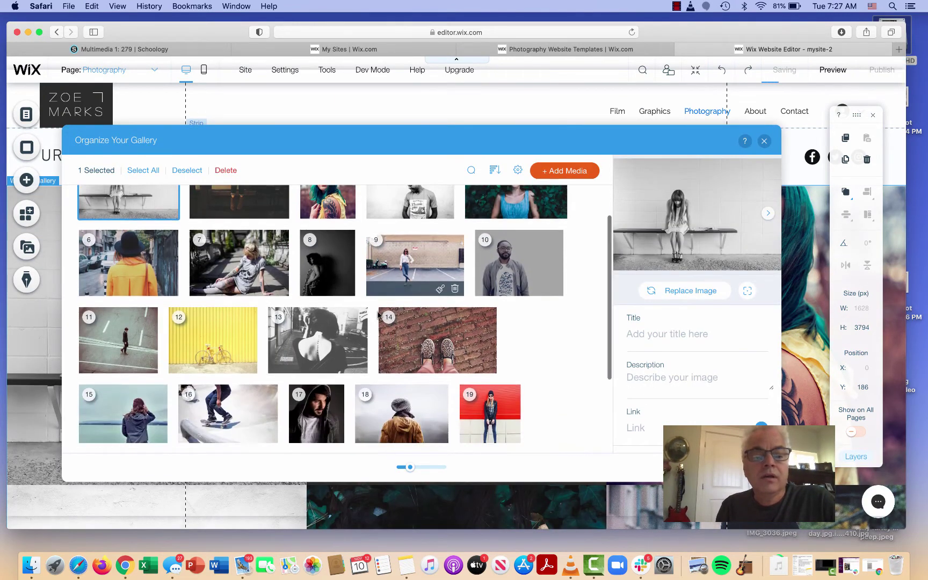
scroll(377, 311, down, 1)
scroll(378, 311, down, 3)
scroll(377, 311, up, 5)
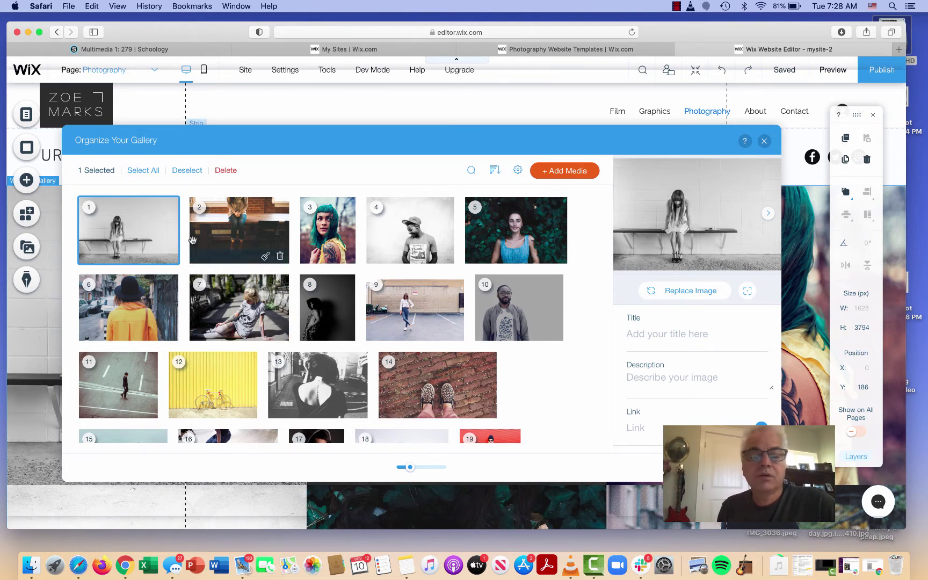
mouse_move(169, 256)
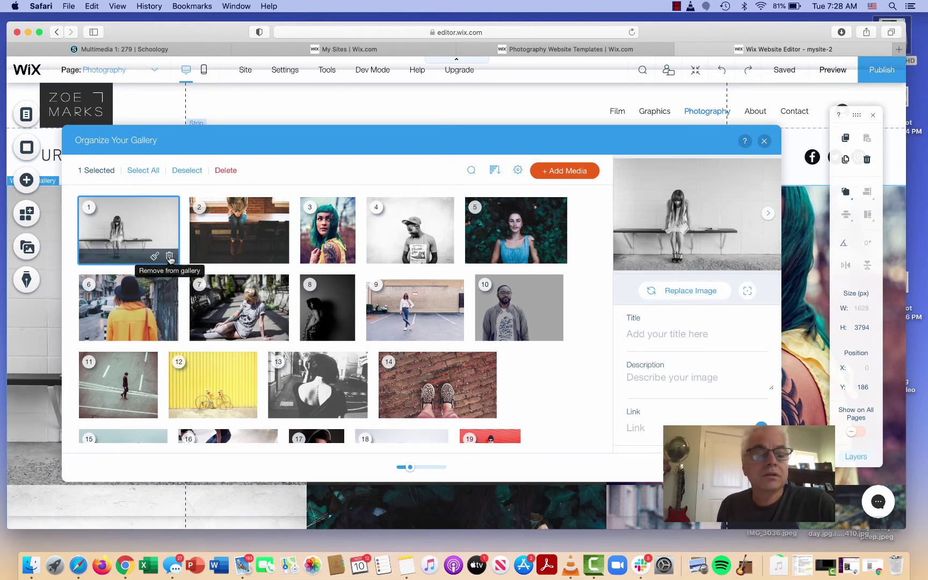
click(169, 257)
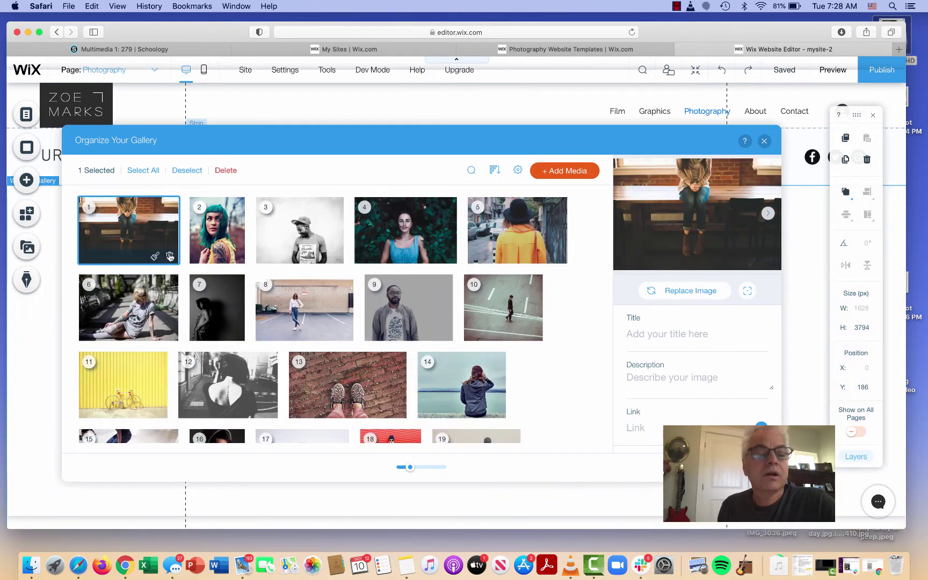
click(169, 256)
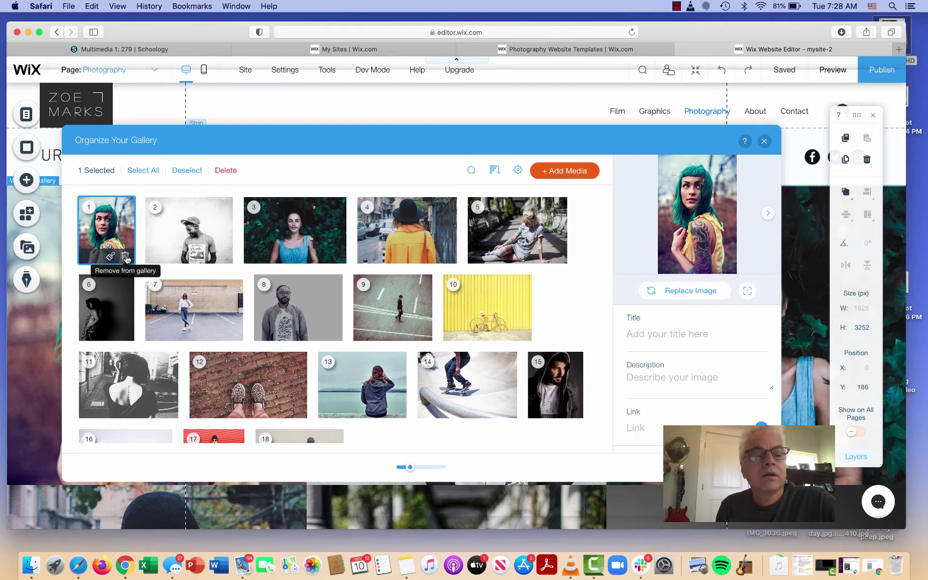
click(126, 257)
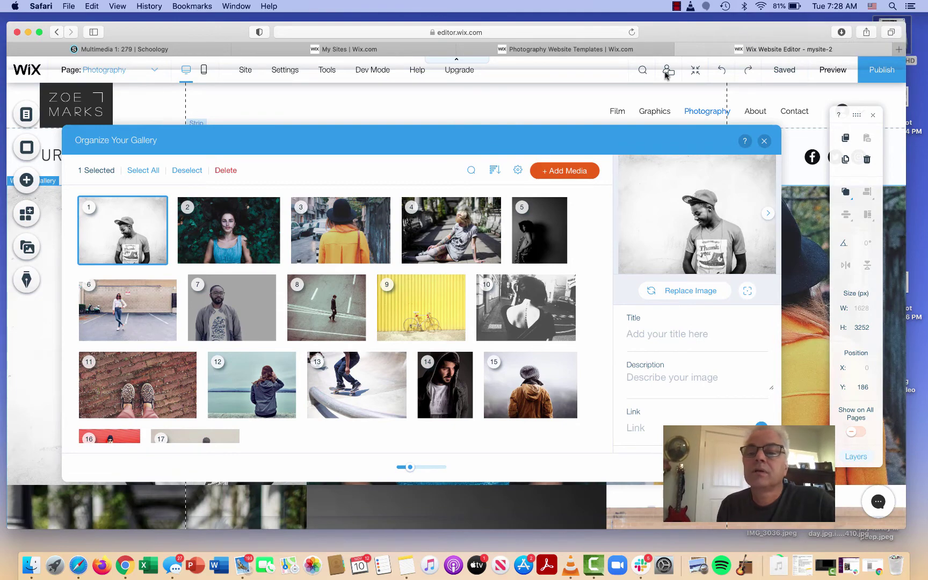
- Add bear grass_DxO.jpg from Site Files to the gallery
click(558, 171)
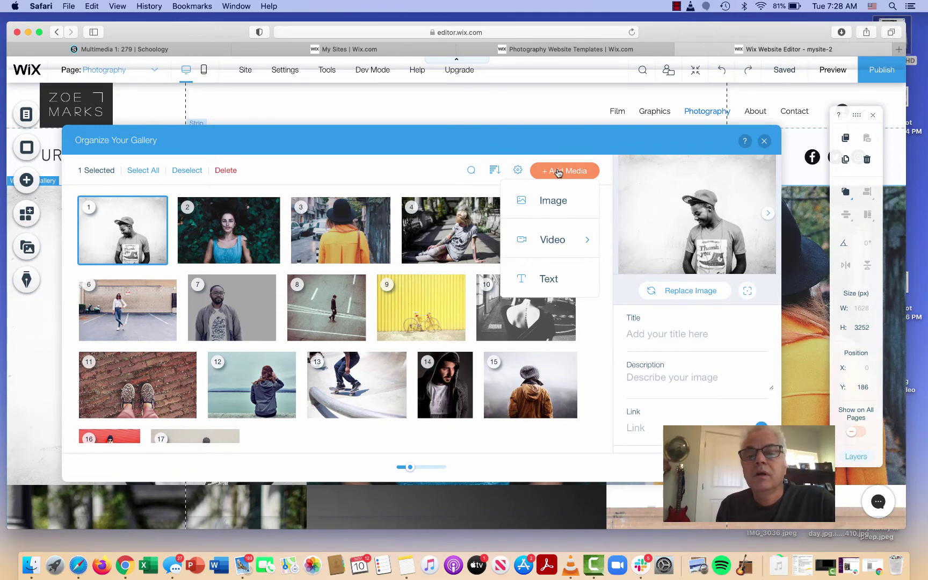
click(552, 203)
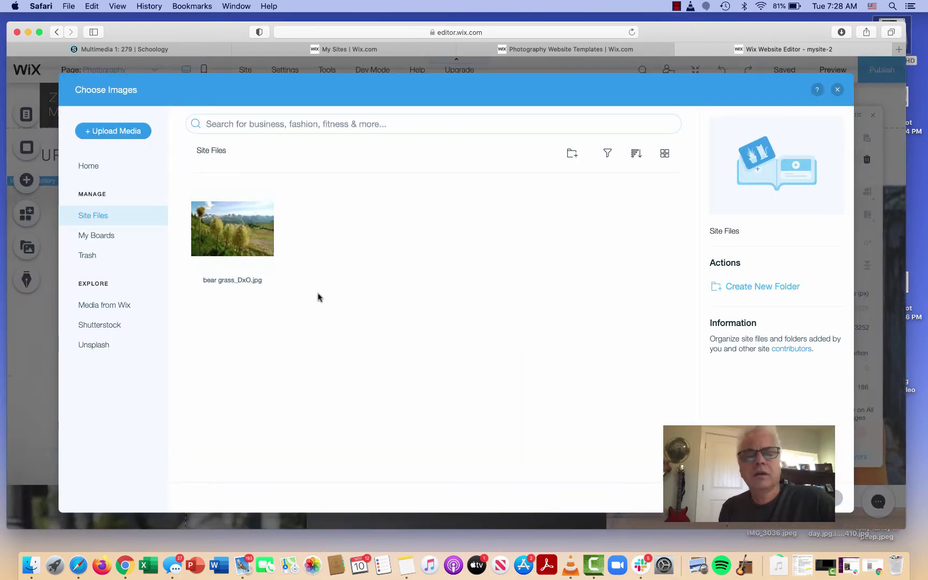
click(232, 220)
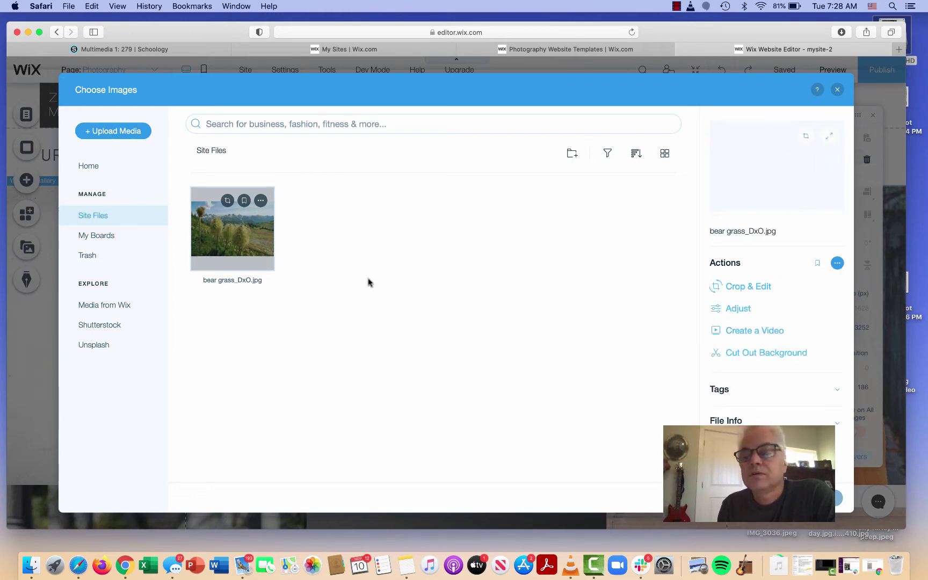
click(838, 498)
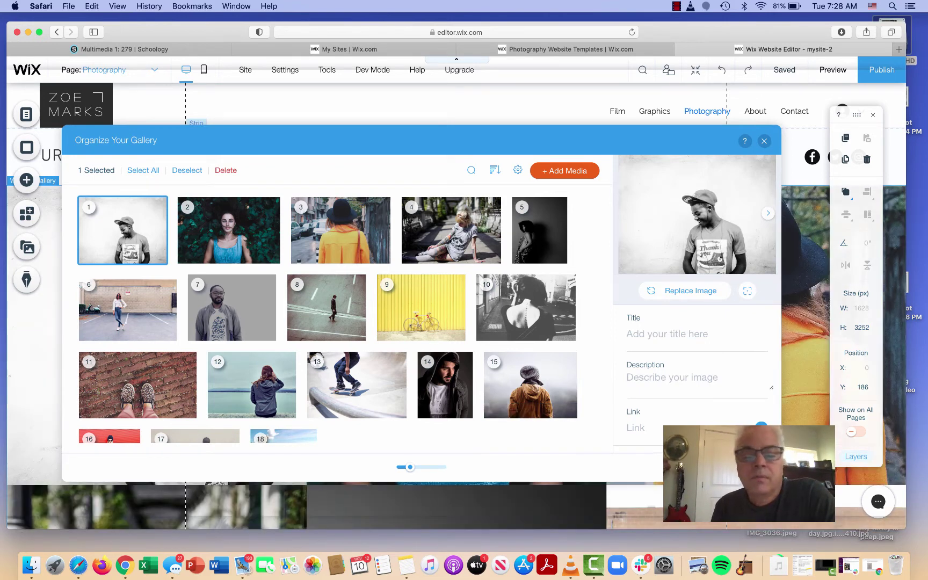
- Drag the bear grass photo to the first position in the gallery
scroll(563, 321, down, 3)
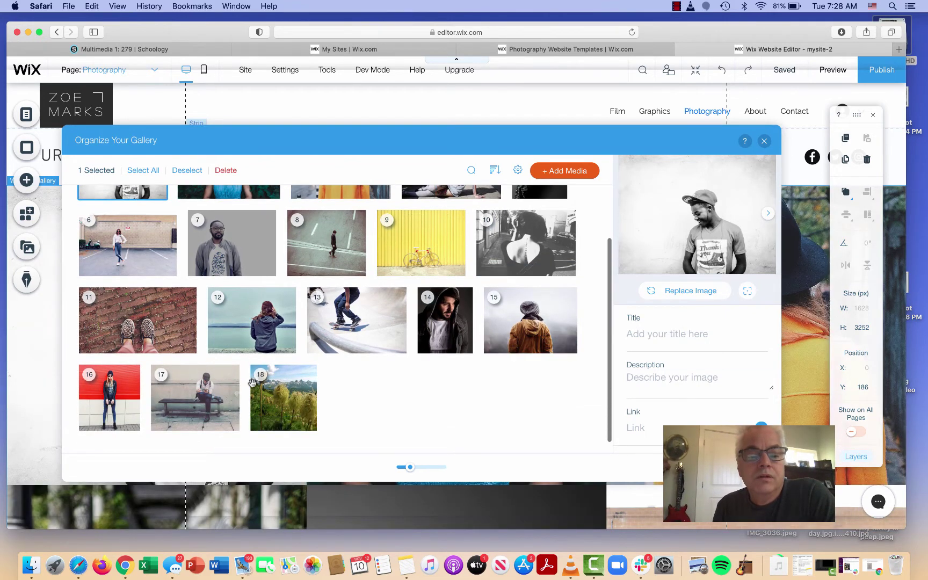
drag(281, 396, 161, 255)
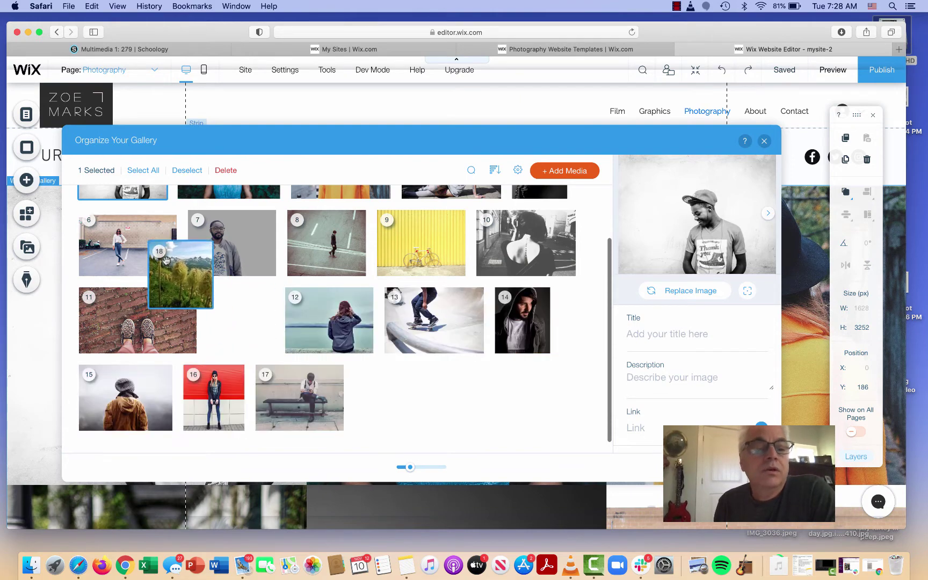
click(162, 255)
scroll(118, 231, up, 2)
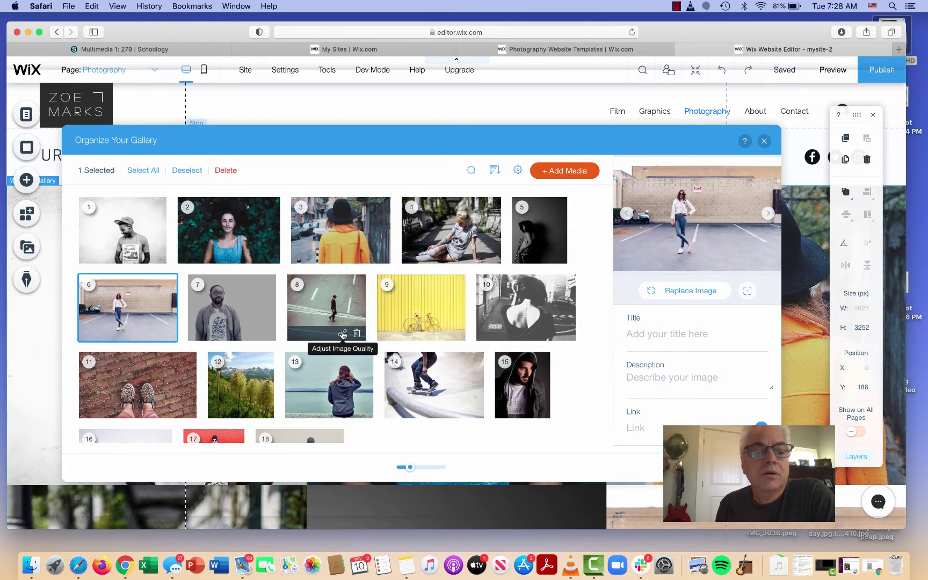
scroll(553, 406, down, 2)
scroll(553, 407, up, 1)
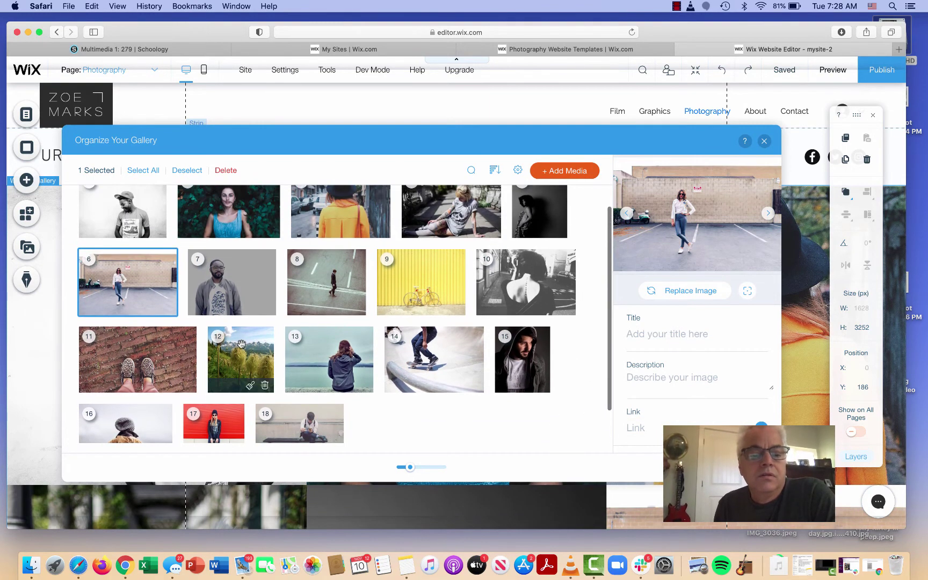
drag(236, 334, 166, 216)
scroll(166, 216, up, 1)
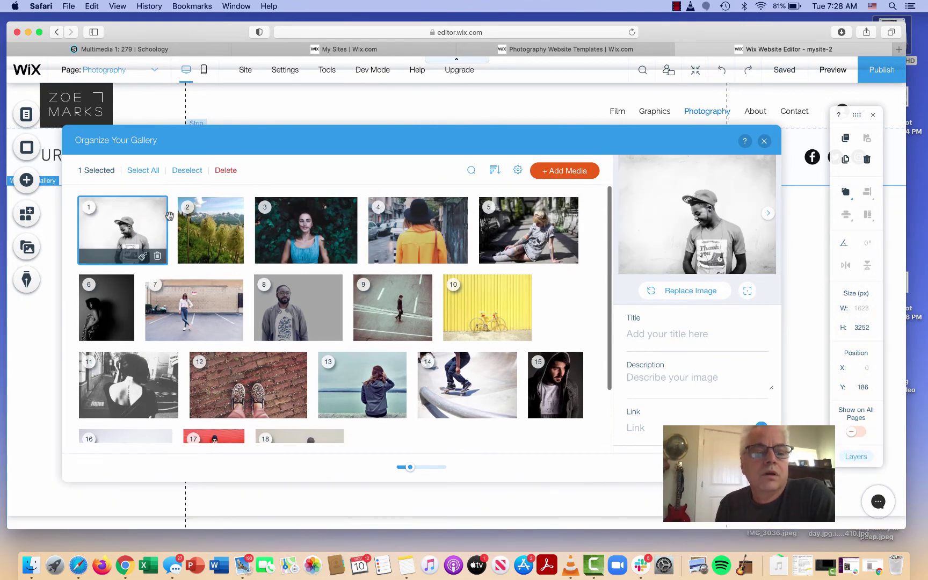
mouse_move(186, 215)
mouse_down()
mouse_move(64, 216)
mouse_move(80, 224)
mouse_up()
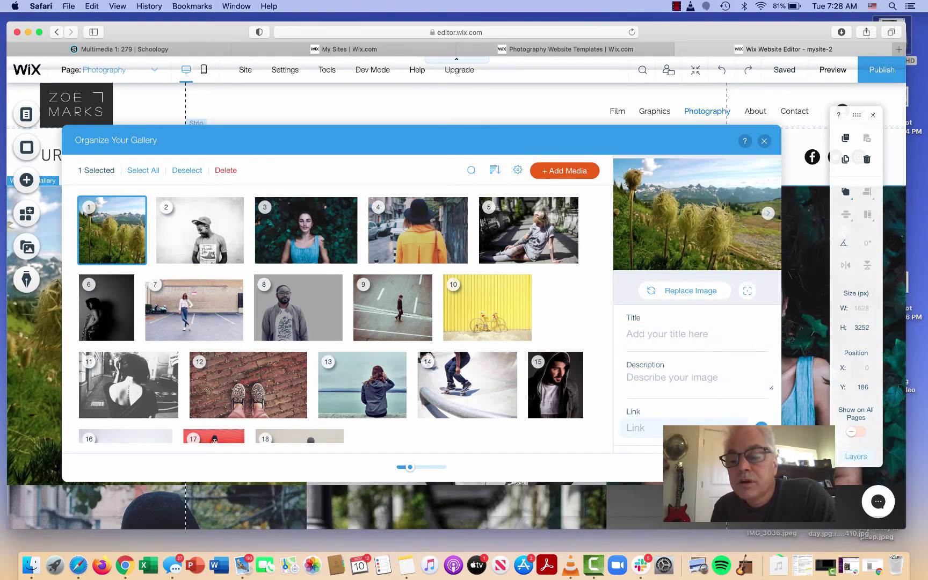
- Title the photo 'Bear Grass in Mt. Rainier' and start its description with 'This is my'
click(666, 333)
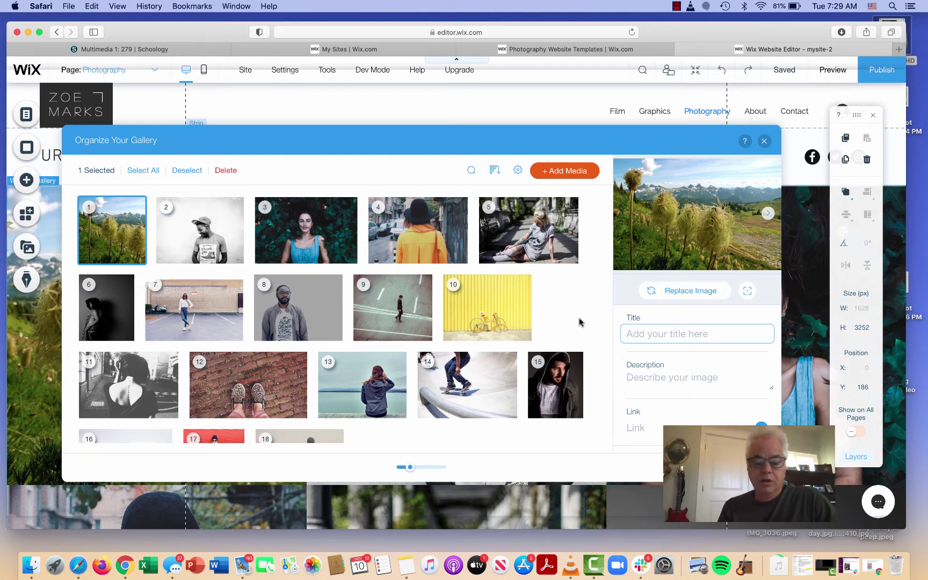
text(Bera)
key(BackSpace)
key(BackSpace)
text(ear )
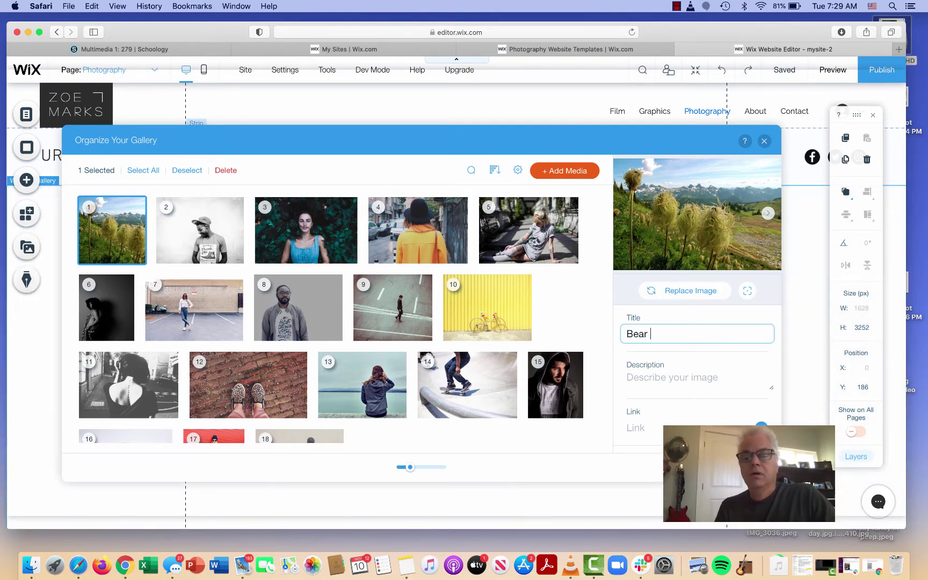
text(Grass in Mt. Rainier)
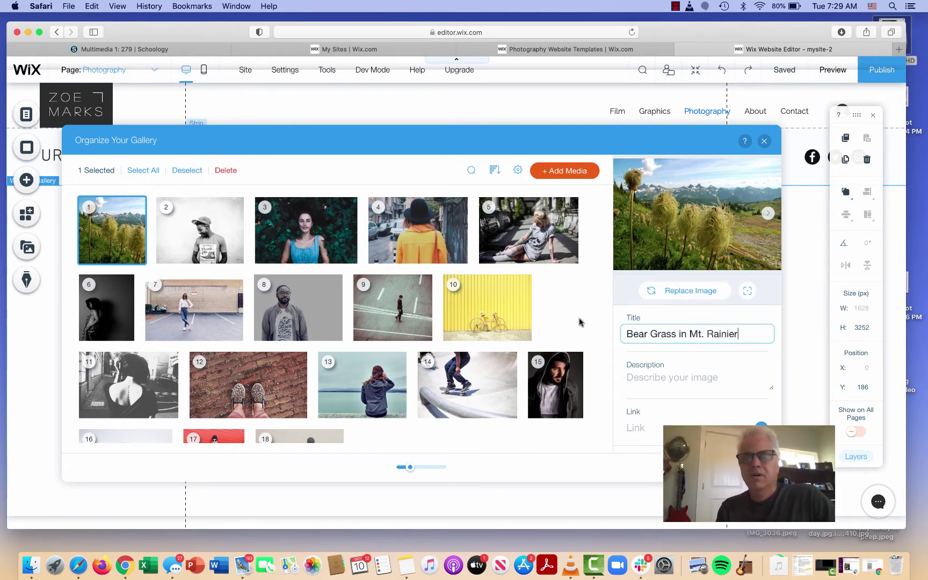
click(681, 376)
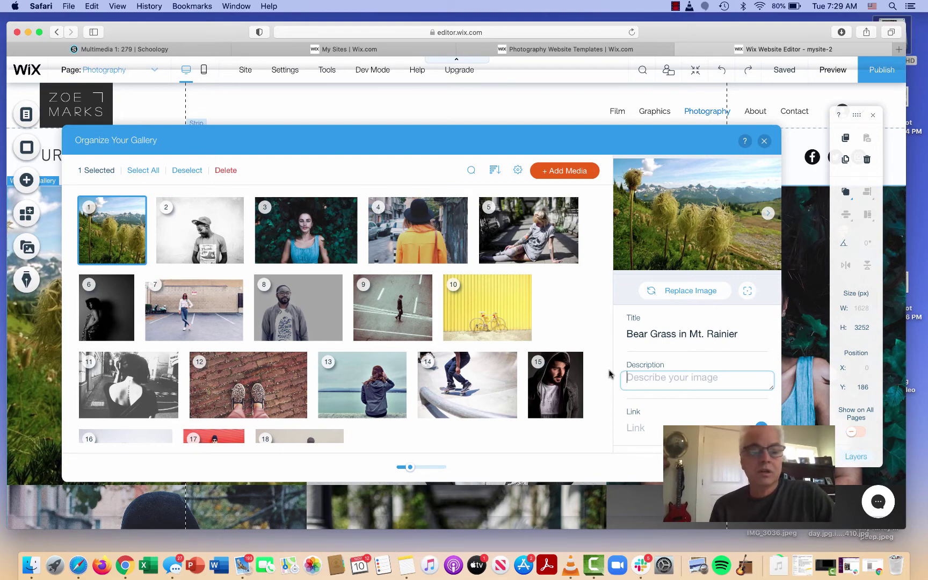
text(This is my)
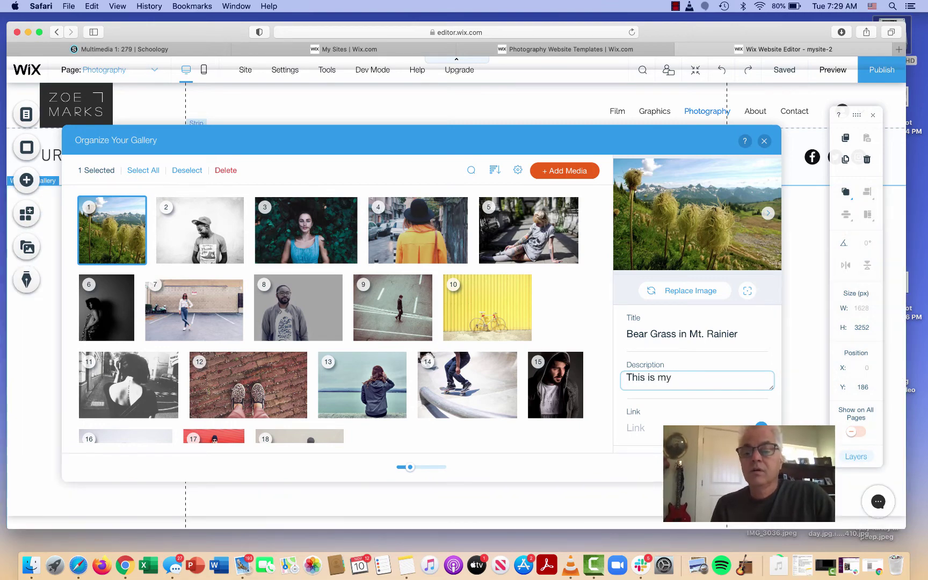
text( form )
text(t)
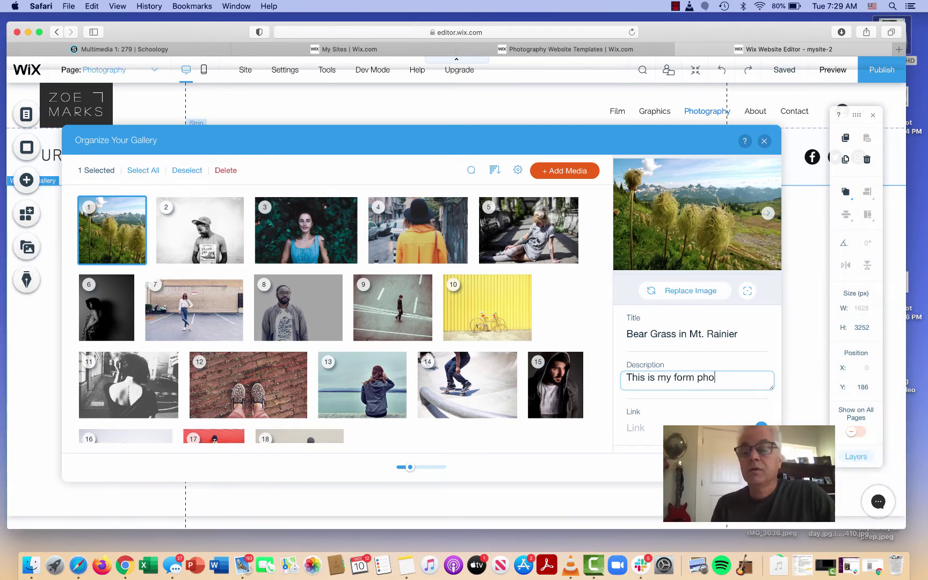
text(. The)
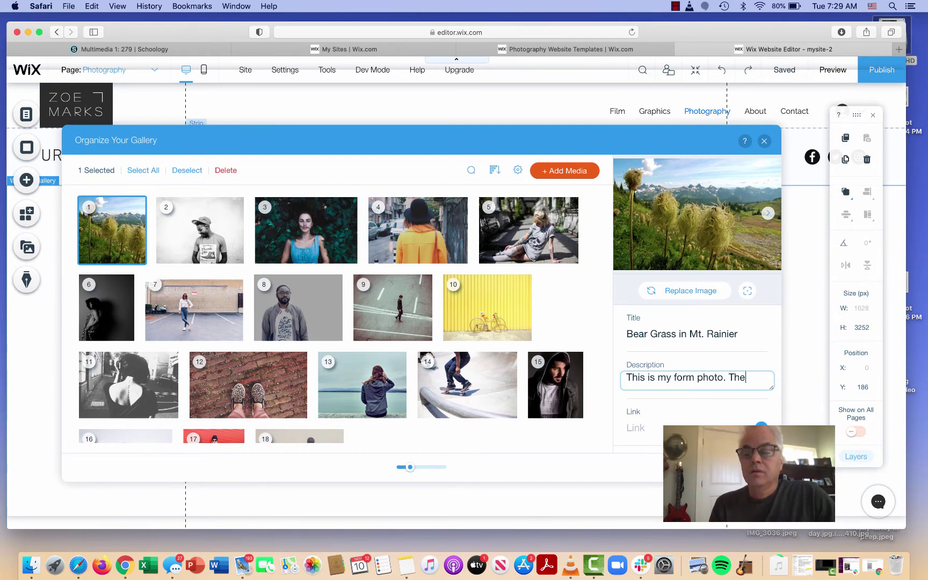
text(se)
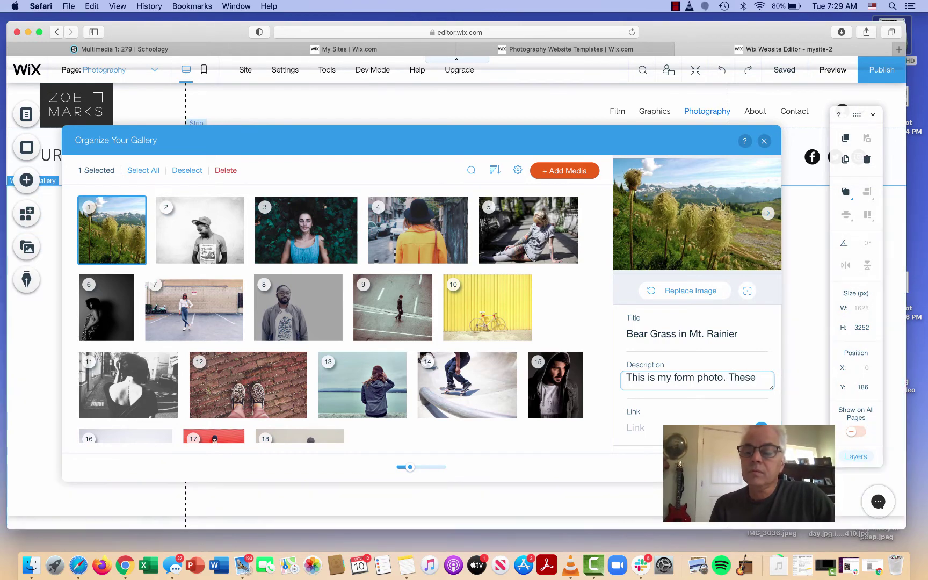
text( bear)
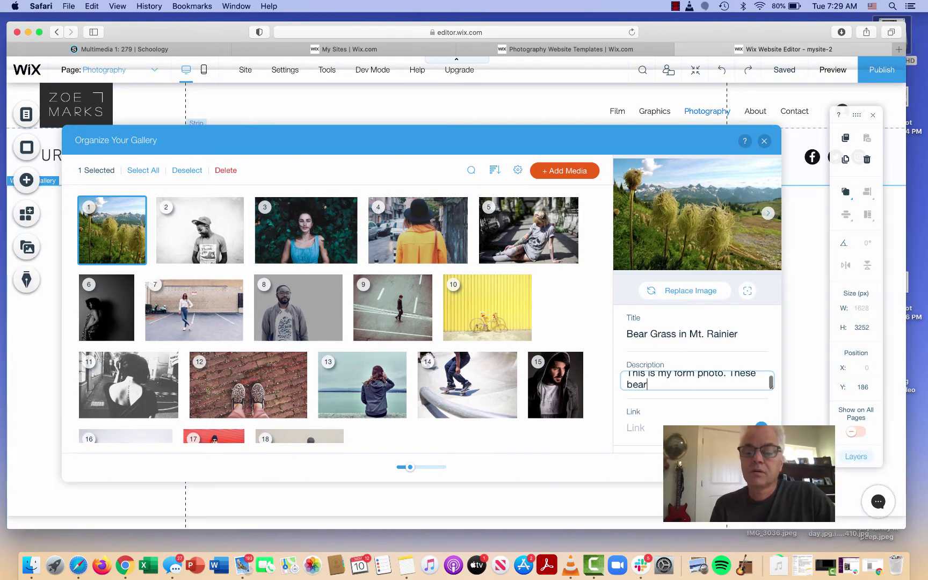
text( grass show)
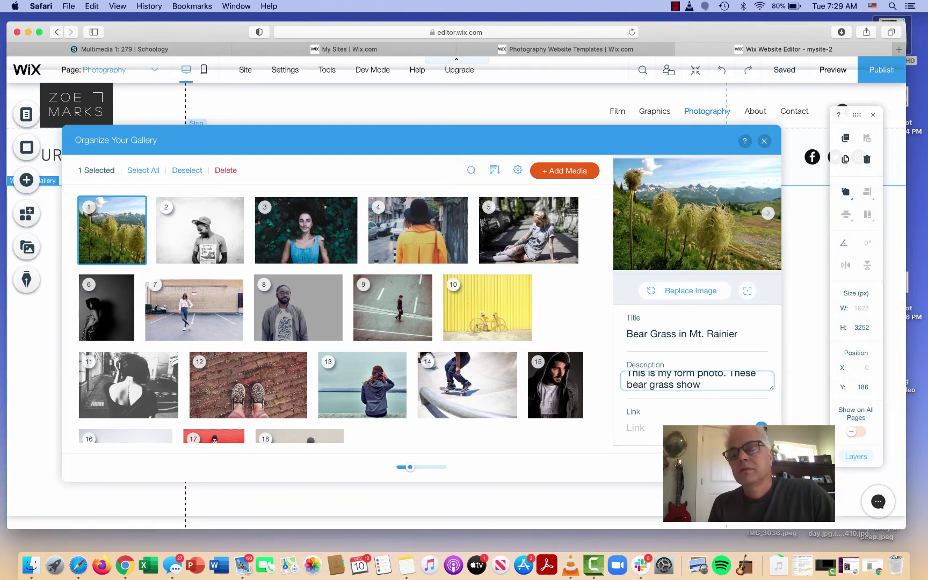
text( twi)
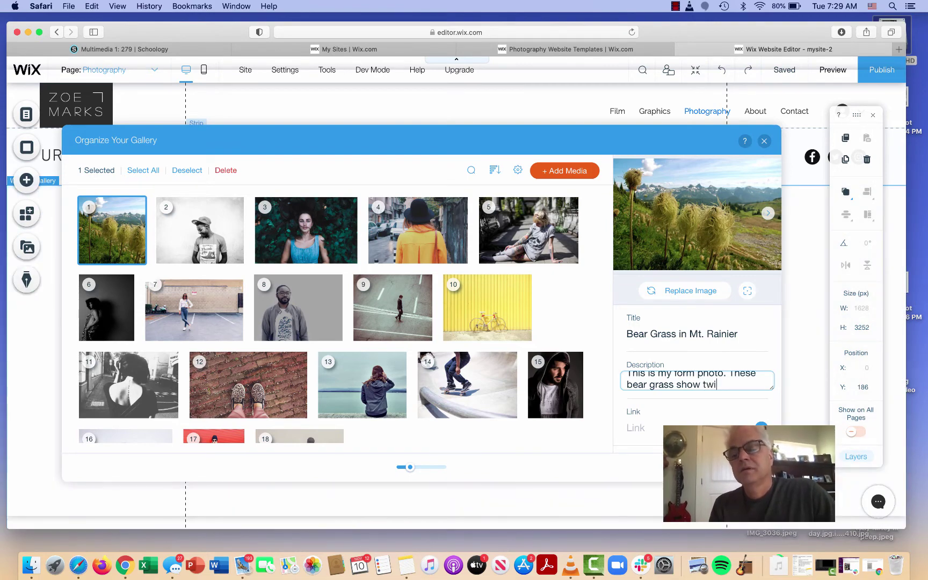
text(stry)
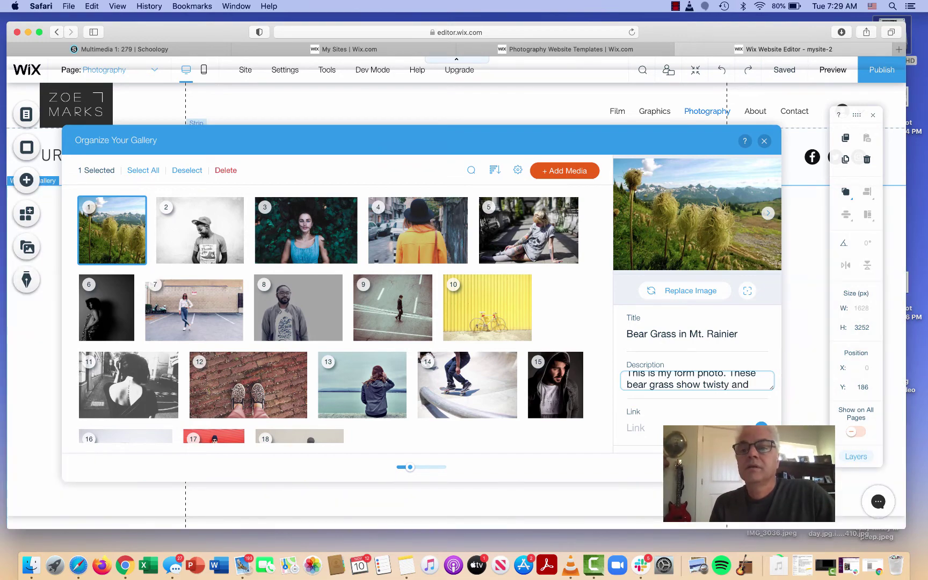
text( funn)
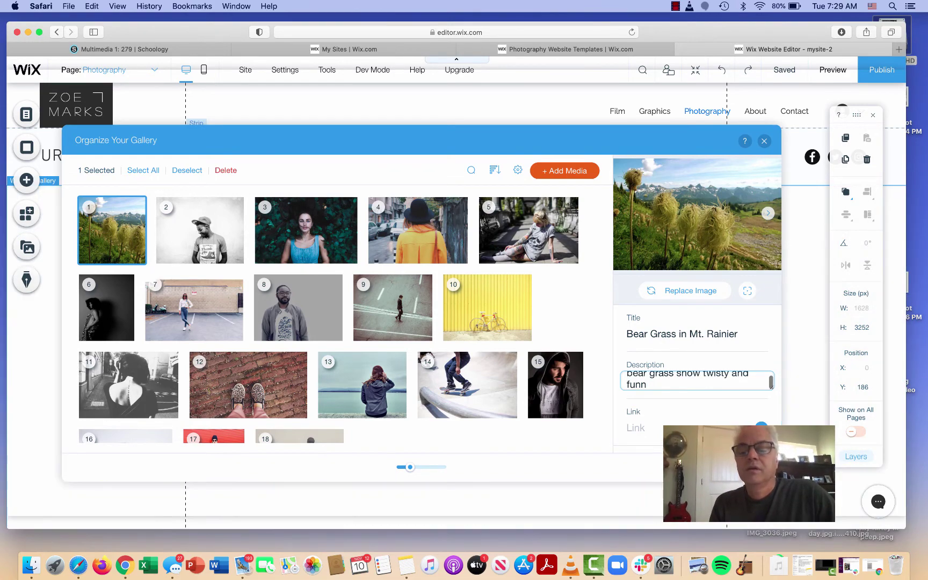
text(form.)
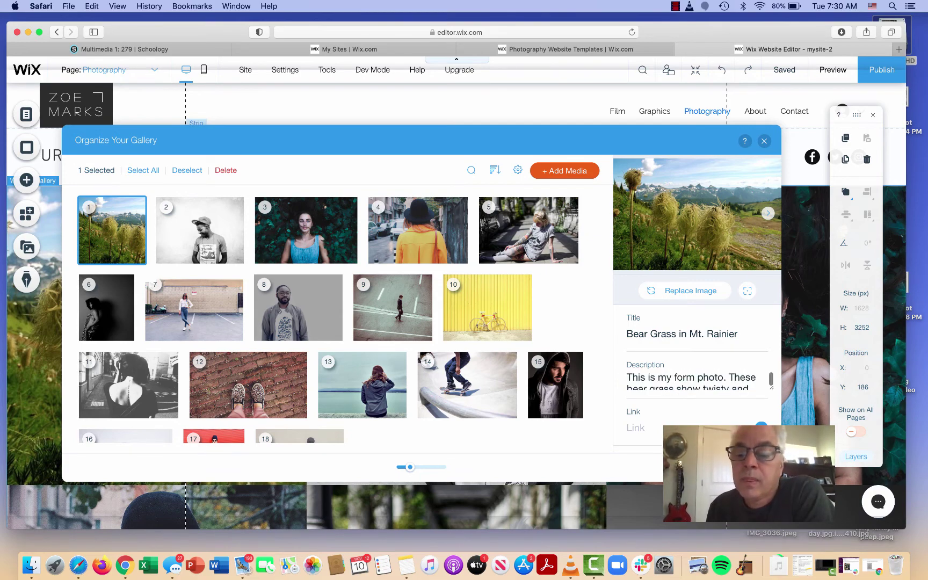
- Preview the site, view the Bear Grass photo's description in the lightbox, then return to the Editor
key(Escape)
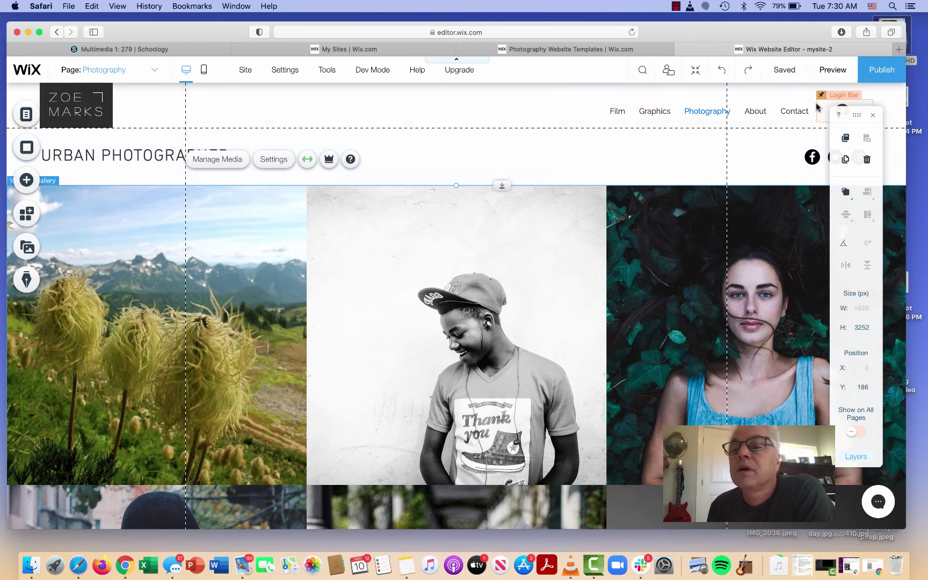
click(838, 69)
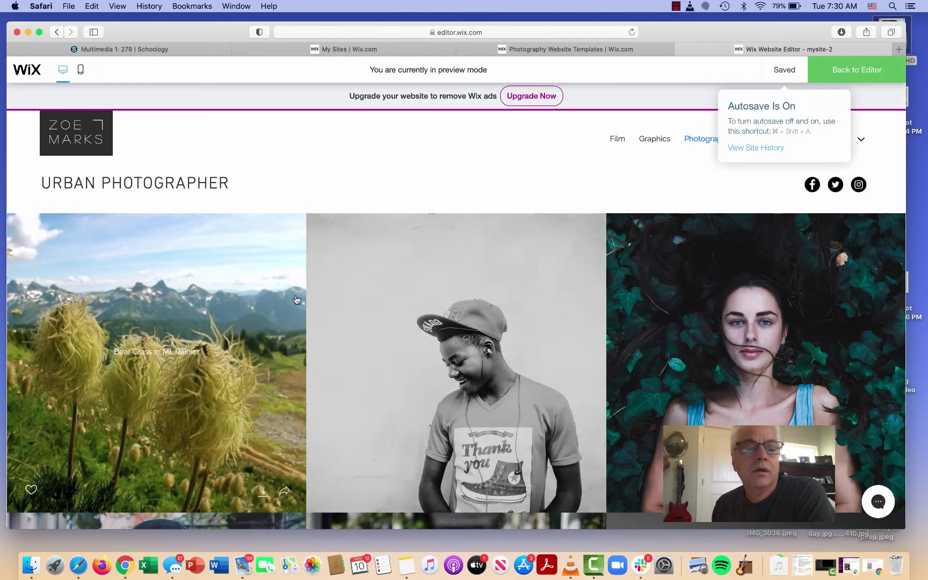
mouse_move(249, 331)
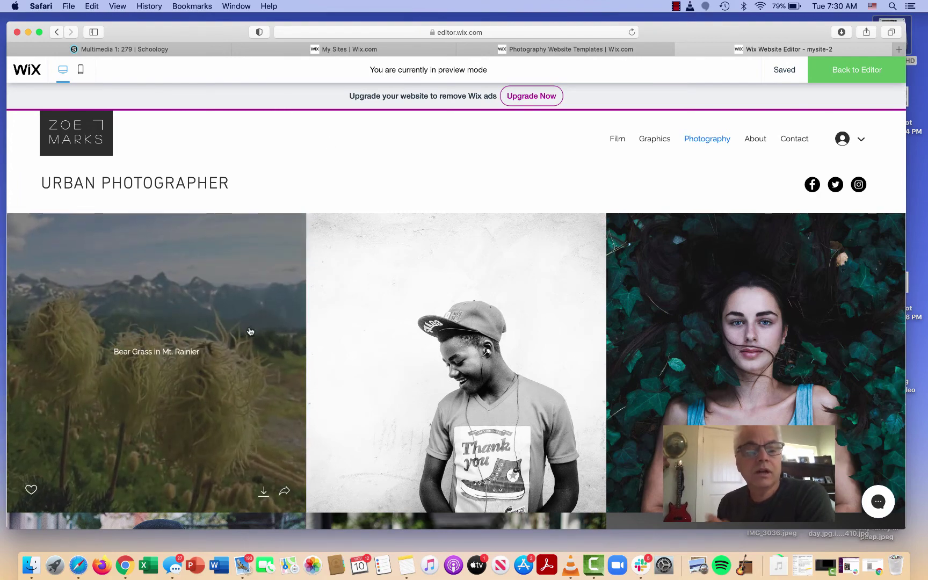
click(249, 331)
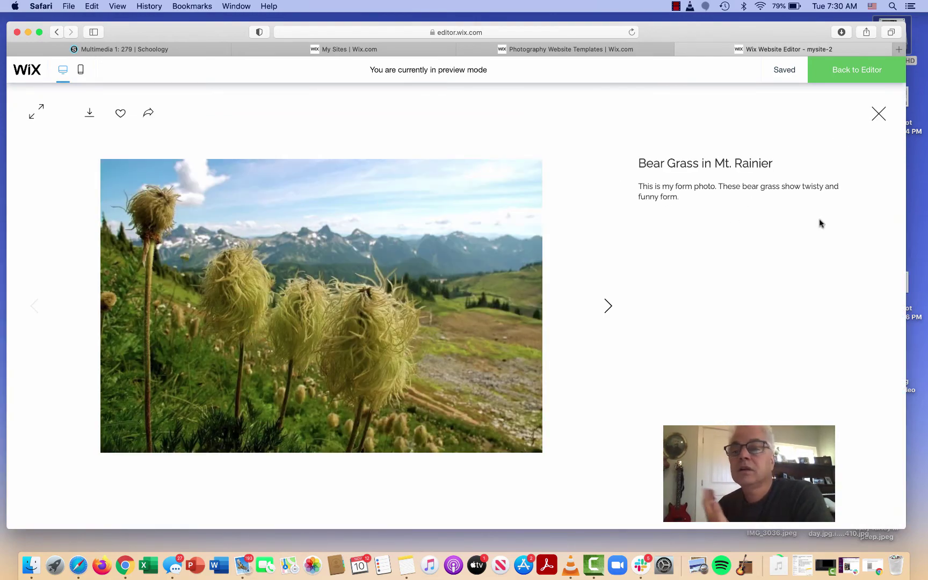
click(879, 114)
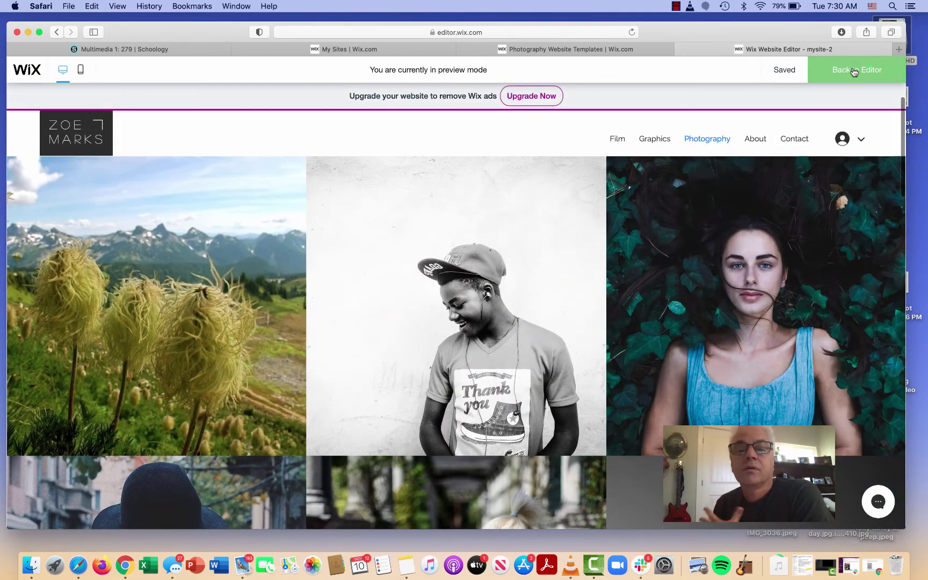
click(853, 72)
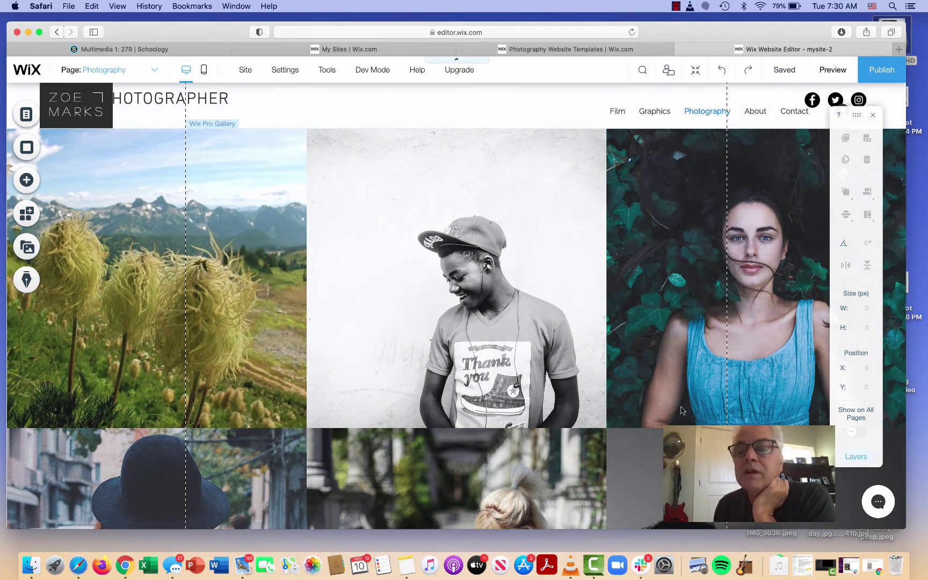
- Publish the site live, copy its new URL, and dismiss the confirmation and mobile popups
click(885, 72)
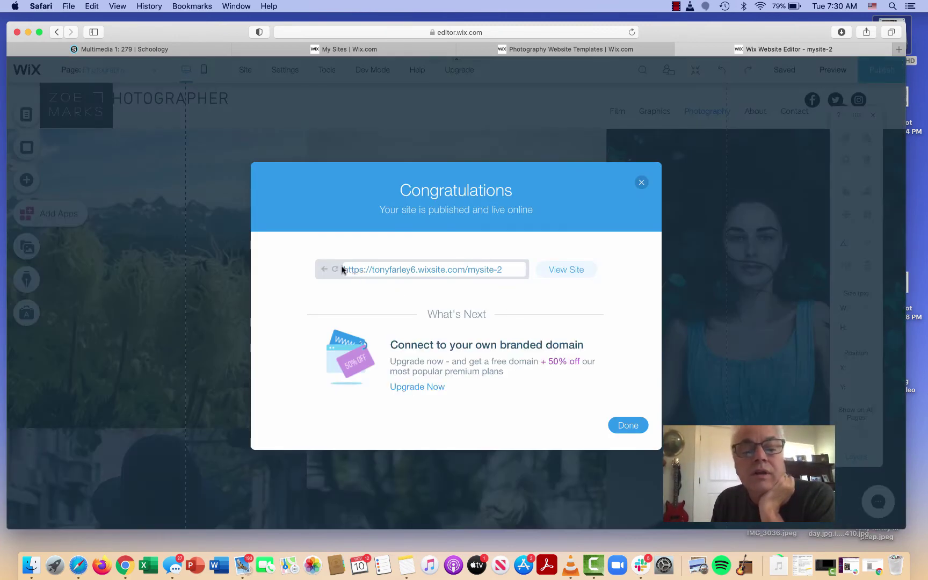
drag(342, 269, 425, 273)
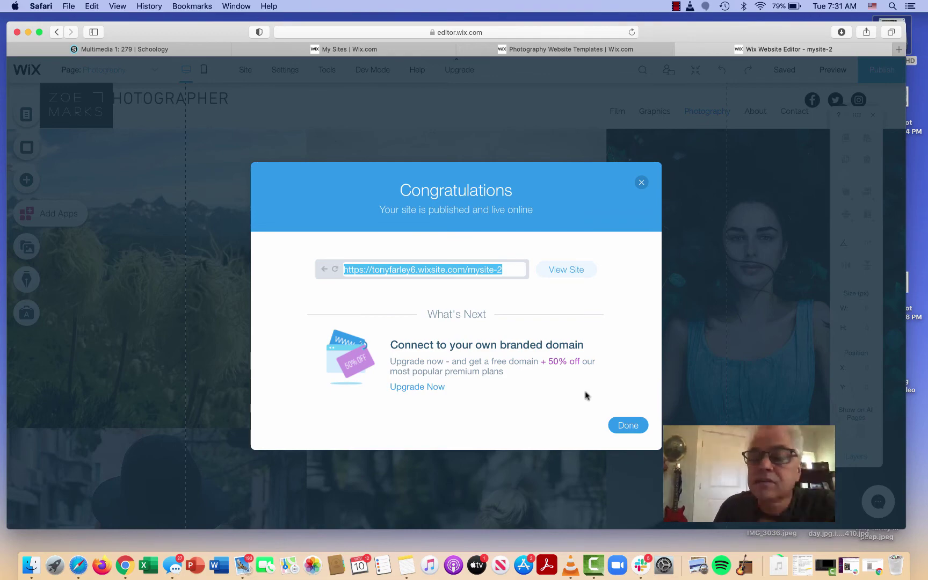
click(628, 425)
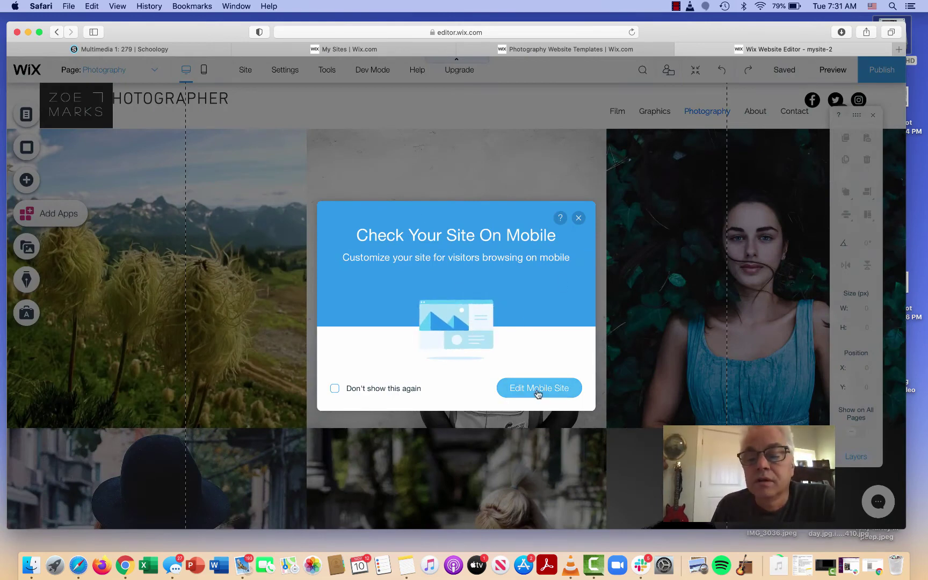
click(579, 218)
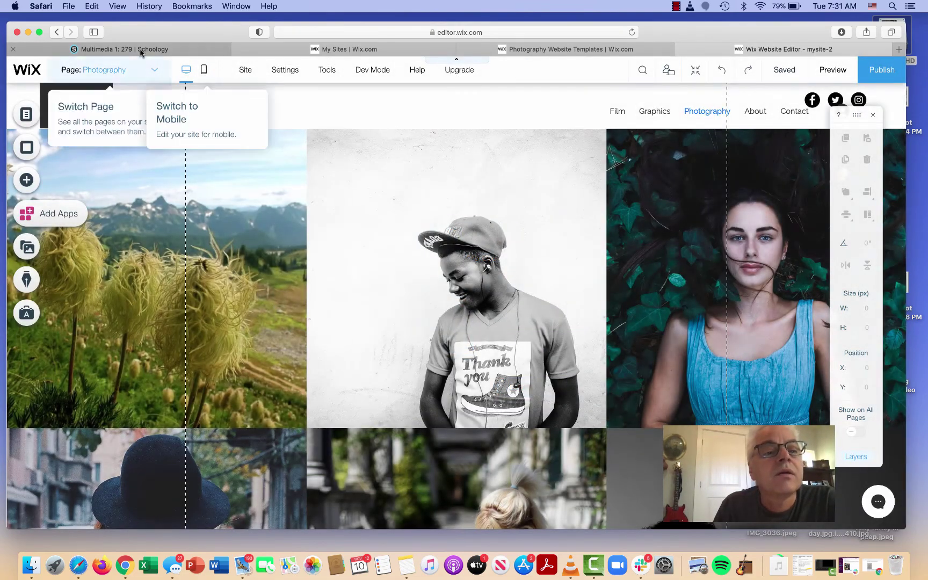
- Create a discussion titled 'Website Turn in' below the Wix account item in Websites
click(141, 50)
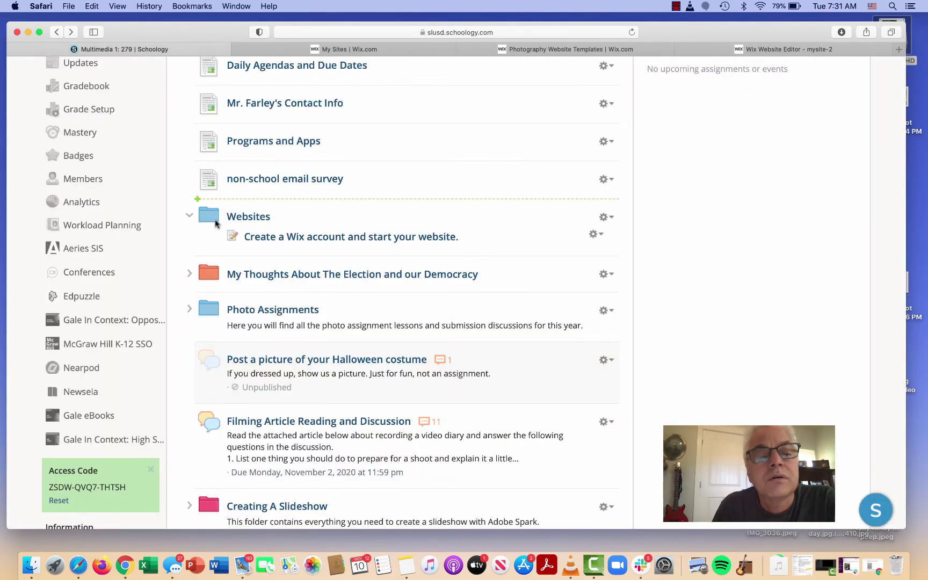
click(268, 249)
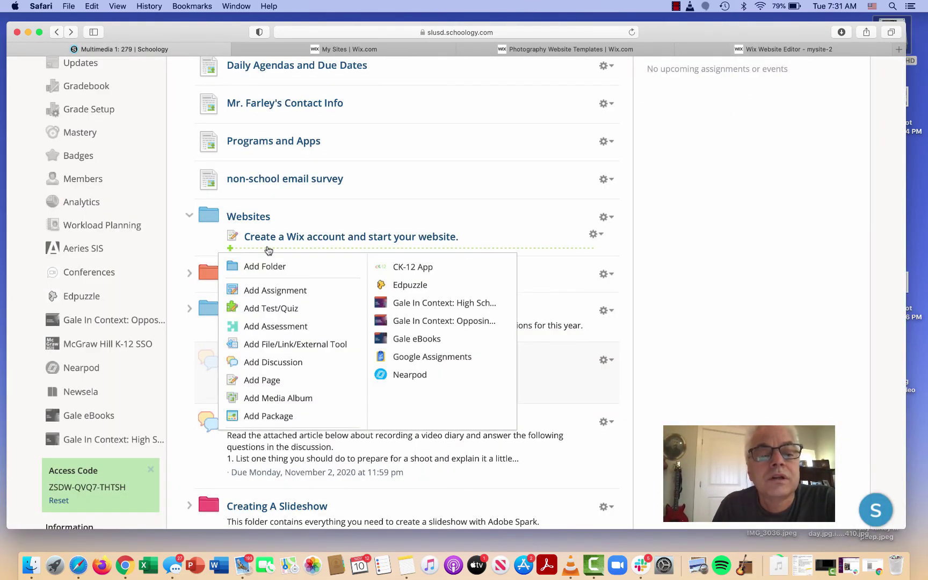
click(266, 362)
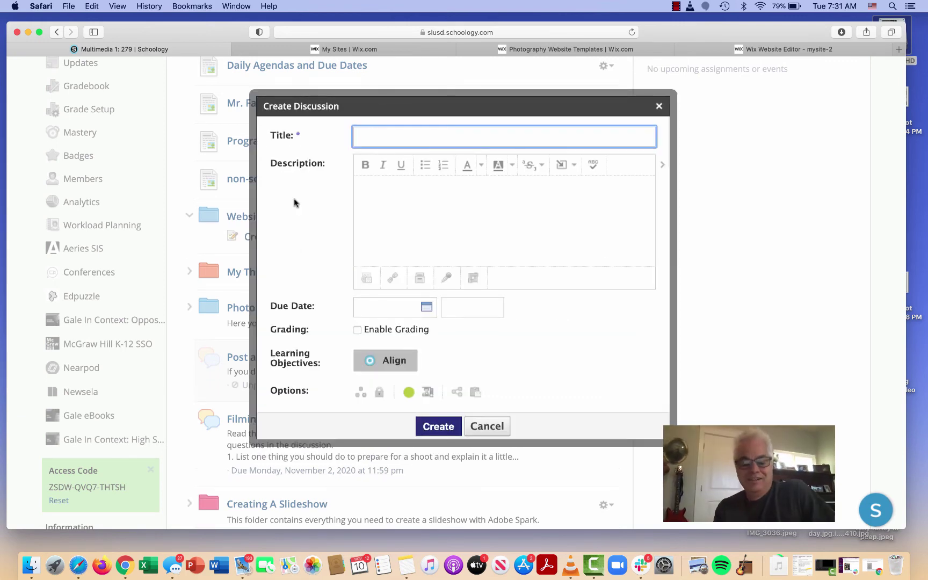
text(Webs)
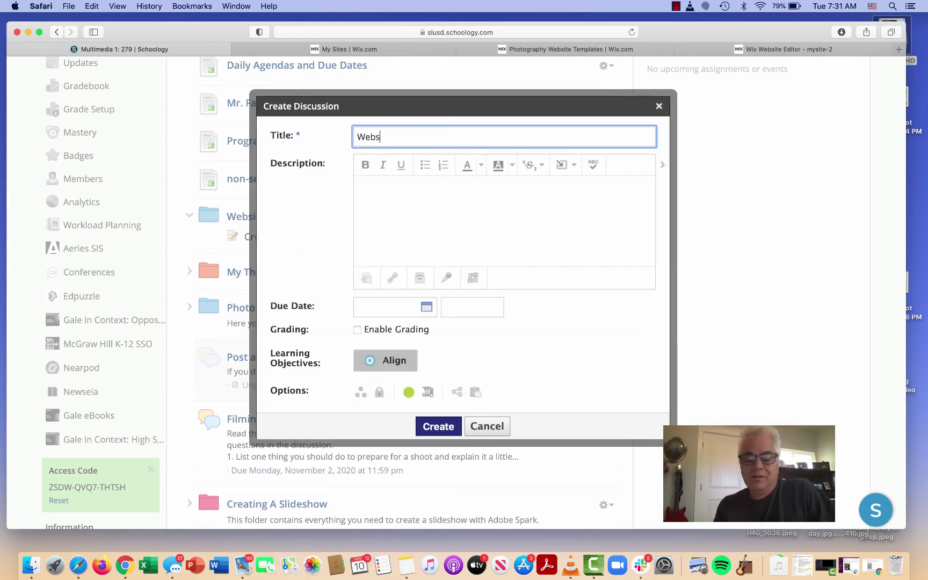
text( Turn in)
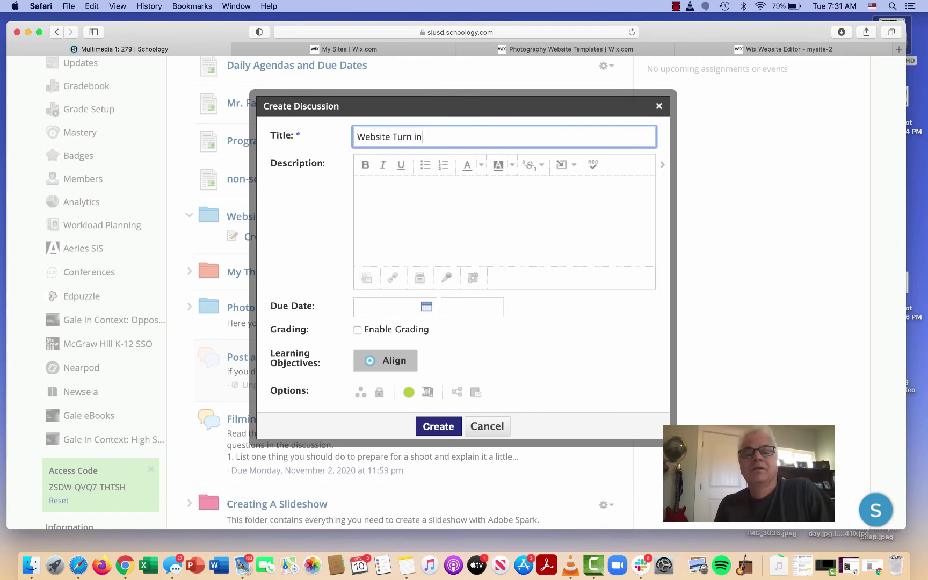
mouse_move(427, 392)
click(444, 431)
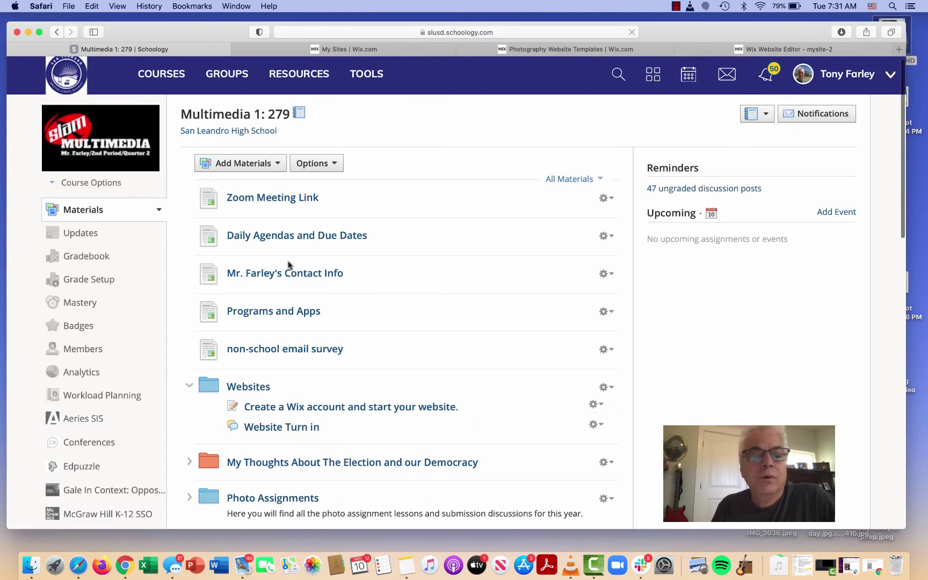
- In Website Turn in, write a comment reading 'Here's my site' followed by the pasted Wix address
scroll(283, 324, down, 2)
scroll(283, 330, down, 2)
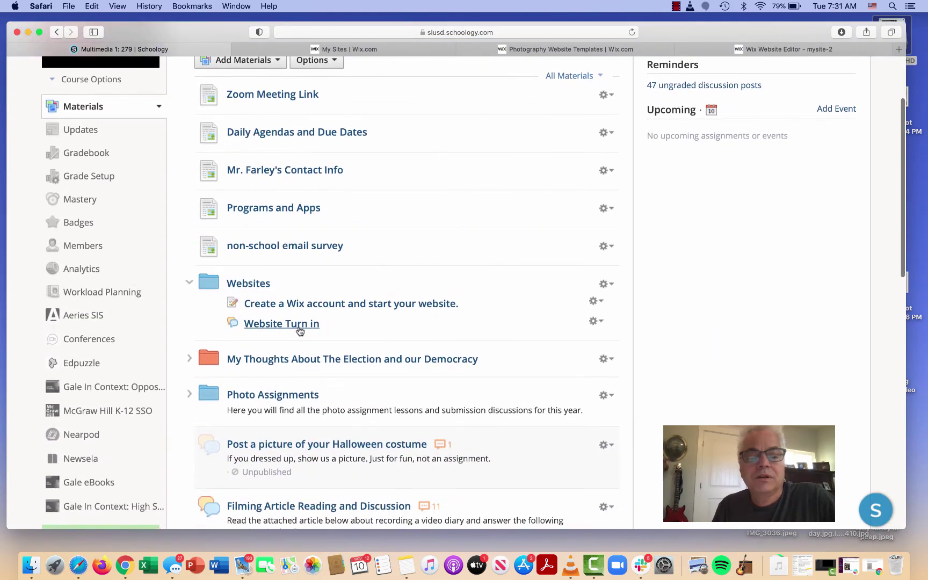
click(301, 324)
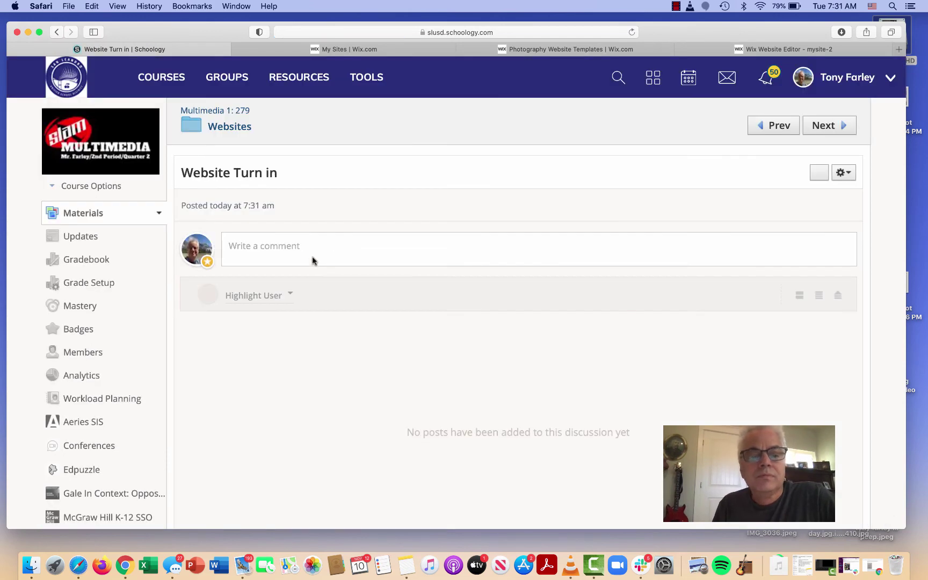
click(313, 256)
text(He)
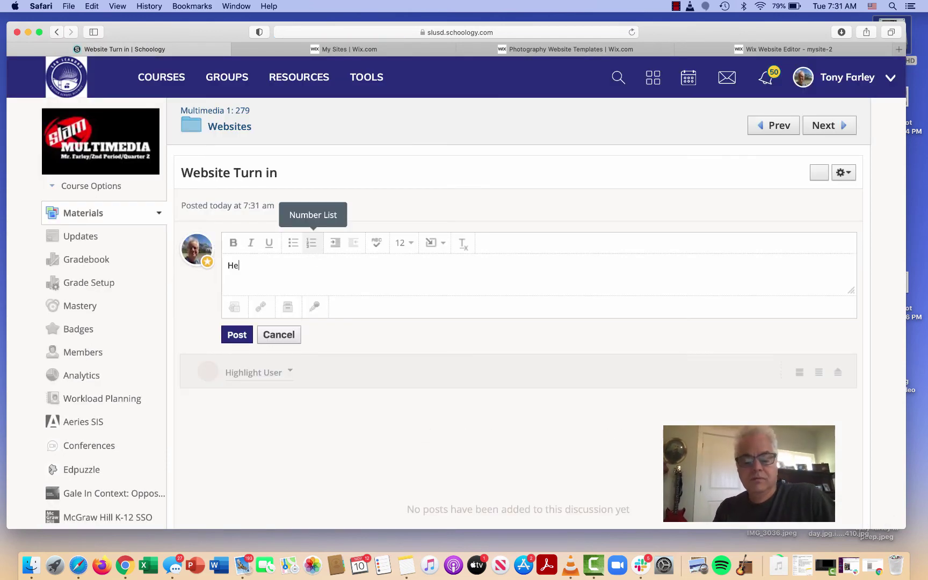
text(re's m)
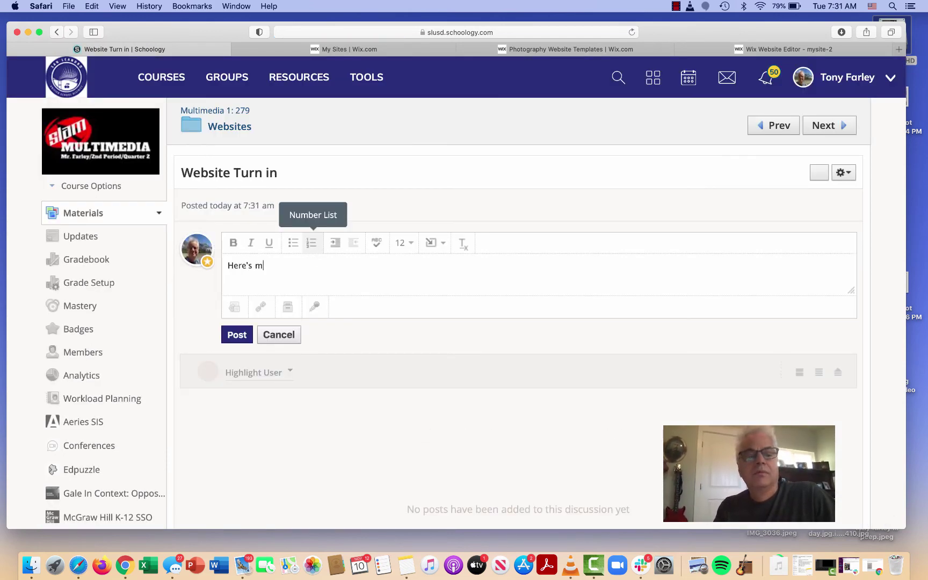
text(y site:)
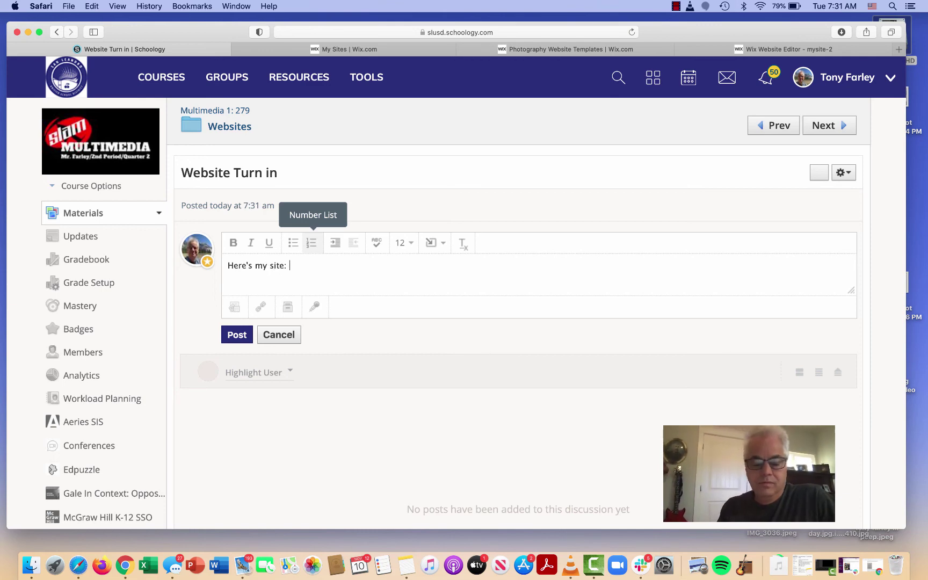
text(https://tonyfarley6.wixsite.com/mysite-2)
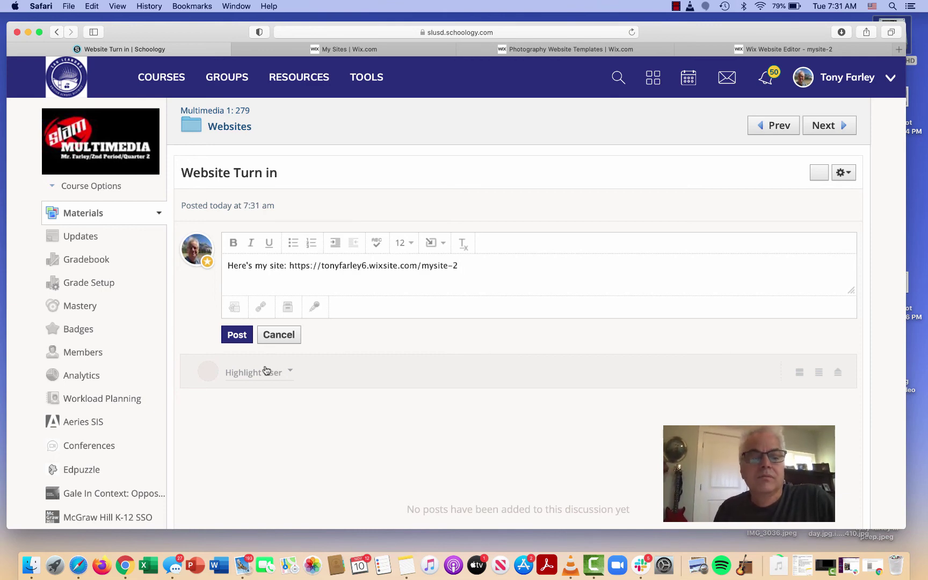
- Attach the pasted Wix address to the comment as a link
drag(461, 266, 288, 265)
key(super+c)
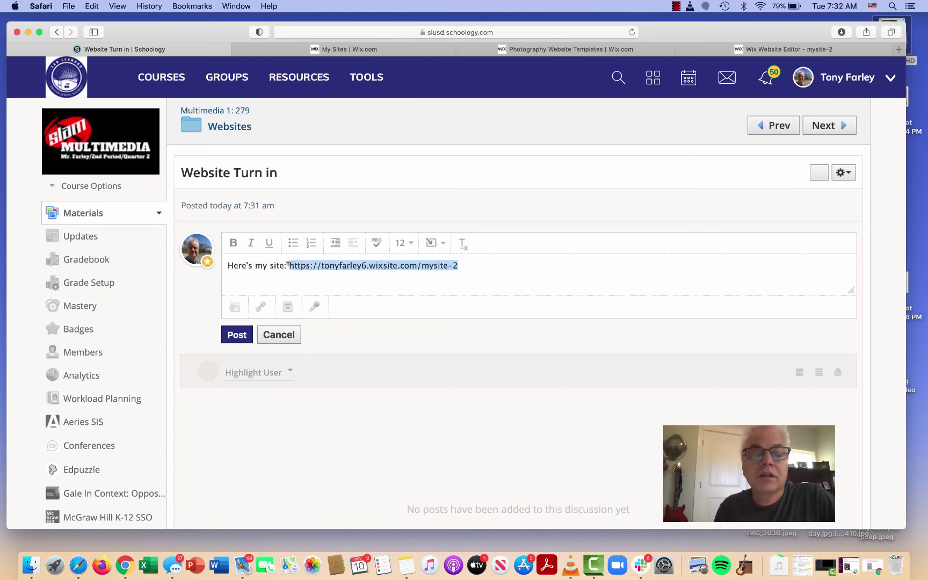
click(263, 307)
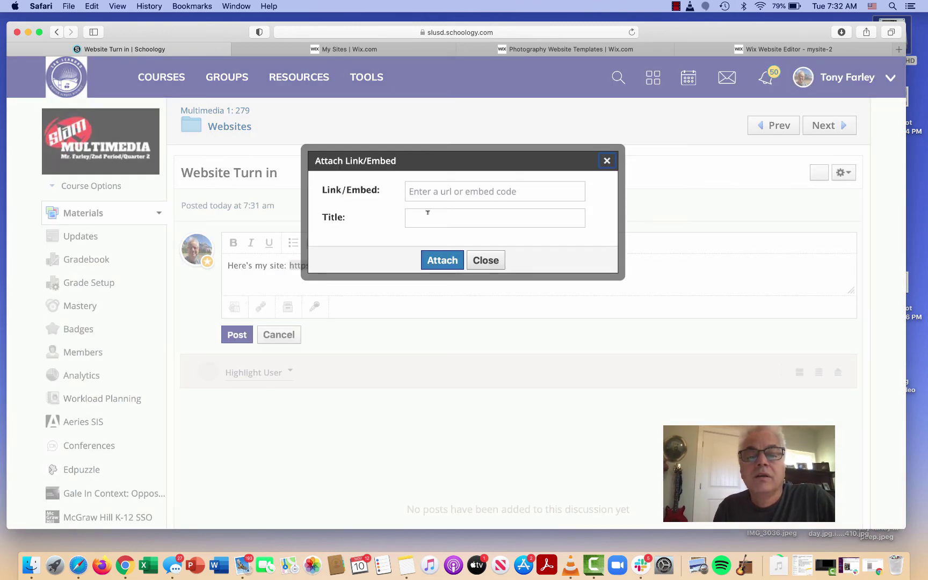
click(467, 191)
key(super+v)
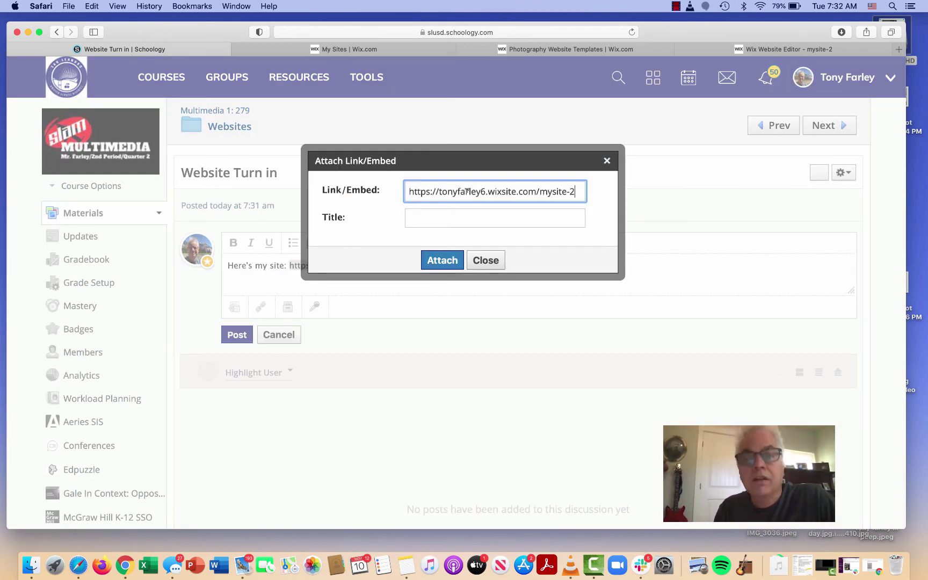
click(455, 258)
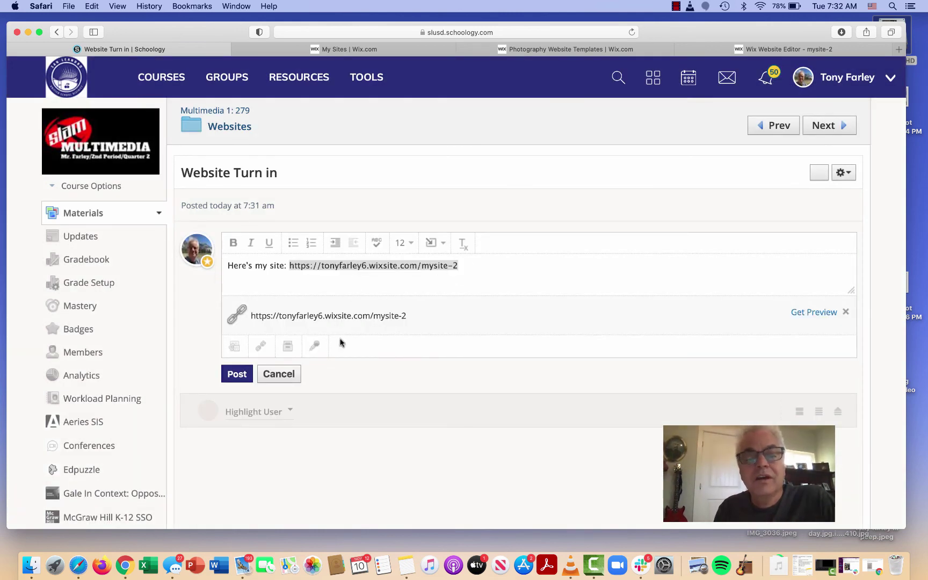
- Post the 'Here's my site' reply and check the Wix address in the posted comment
click(236, 374)
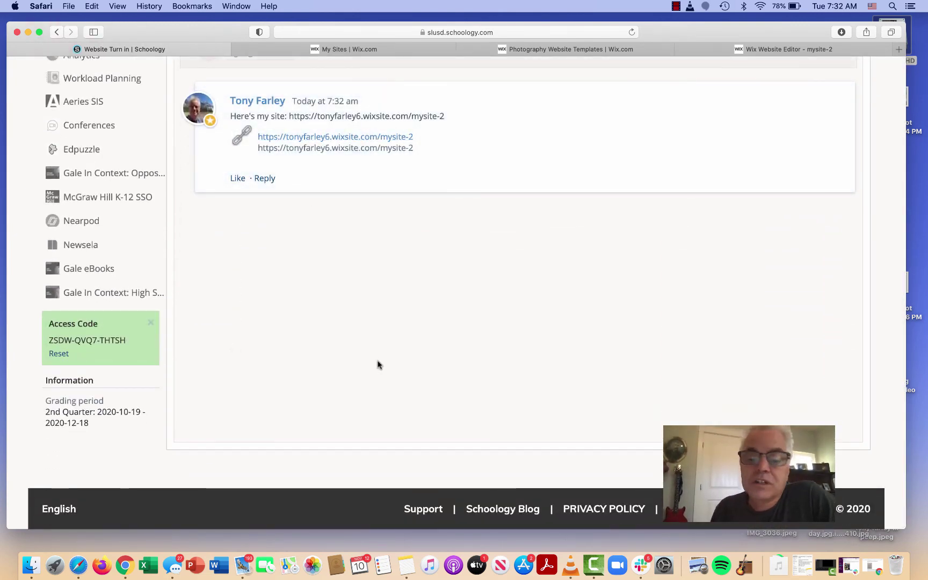
scroll(377, 365, up, 10)
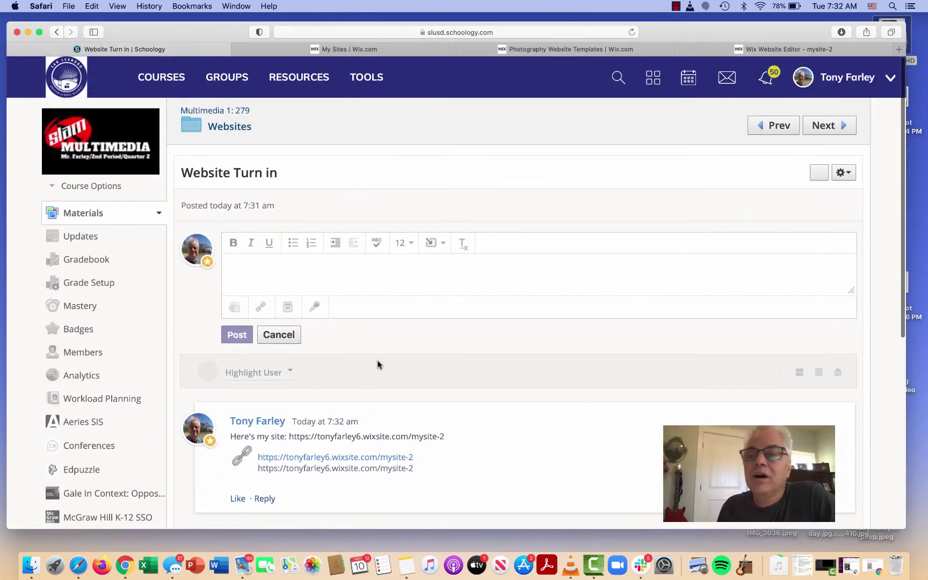
scroll(377, 364, down, 10)
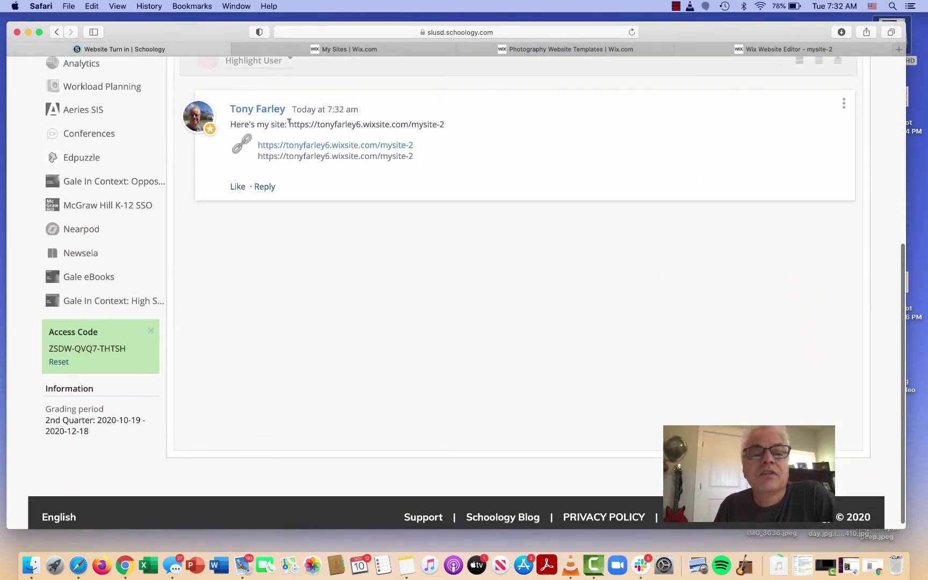
drag(289, 124, 445, 124)
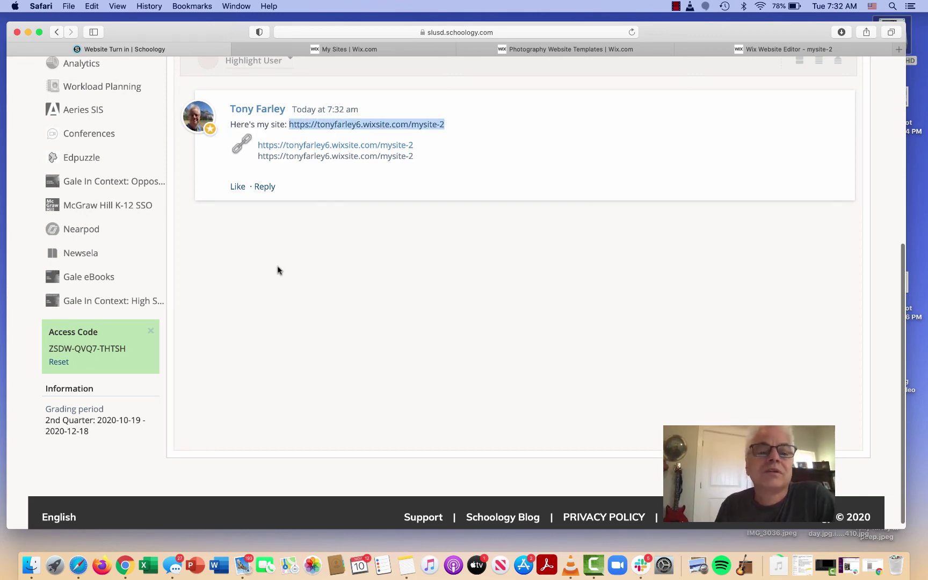
scroll(282, 274, up, 4)
scroll(282, 273, up, 6)
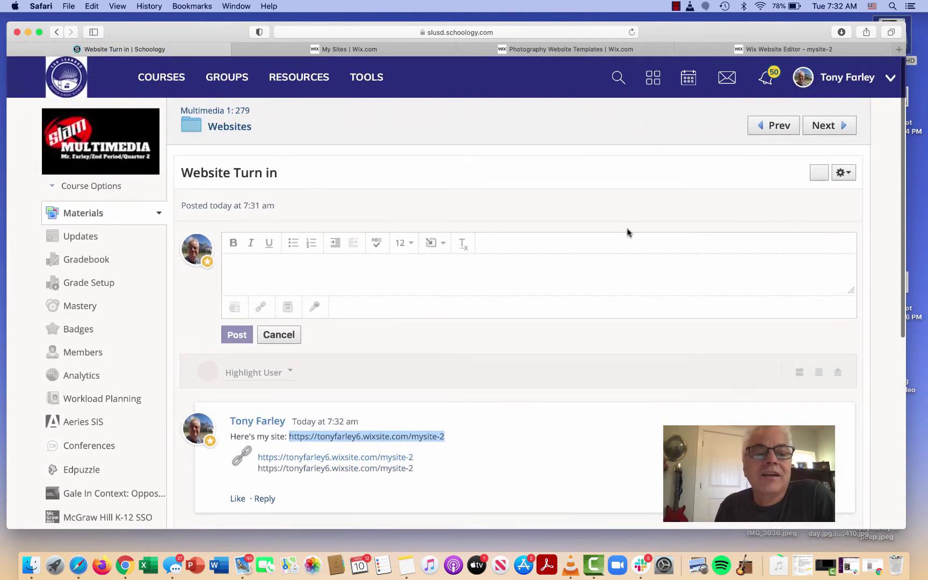